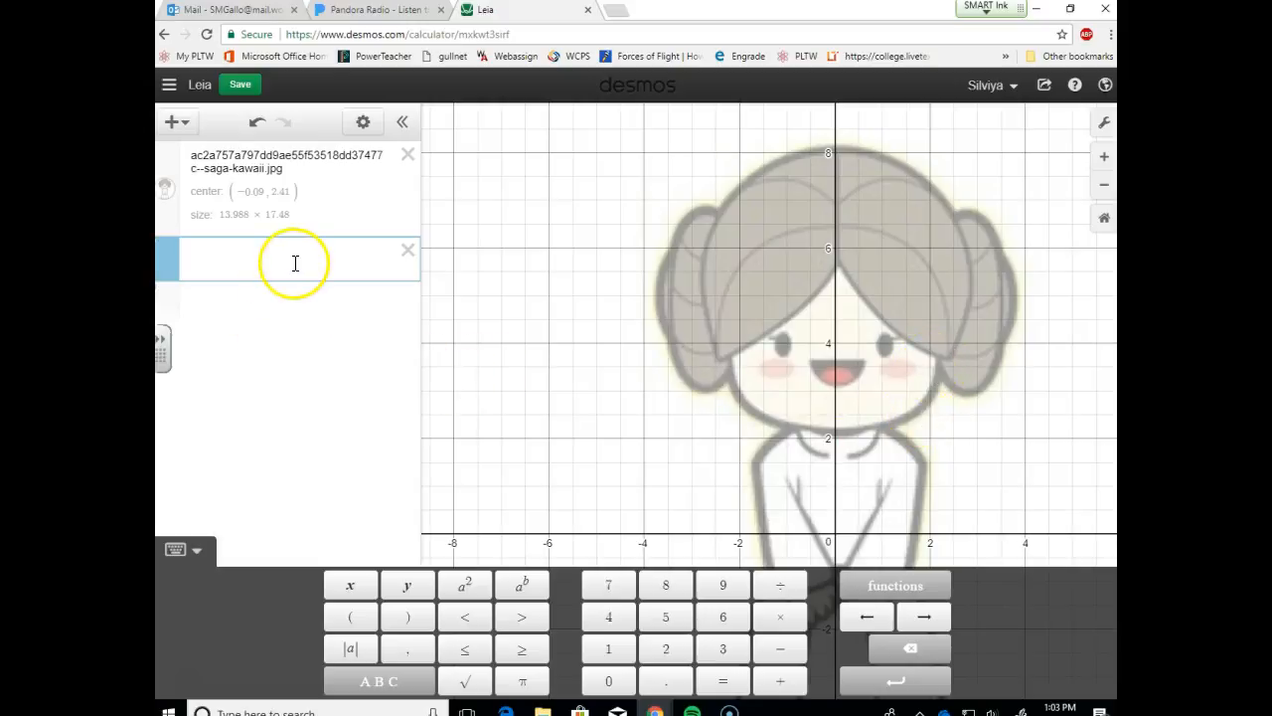
Step: Graph the parabola y = x^2 + 2.1 with its vertex at the character's chin
{"action": "type", "text": "y=x^2"}
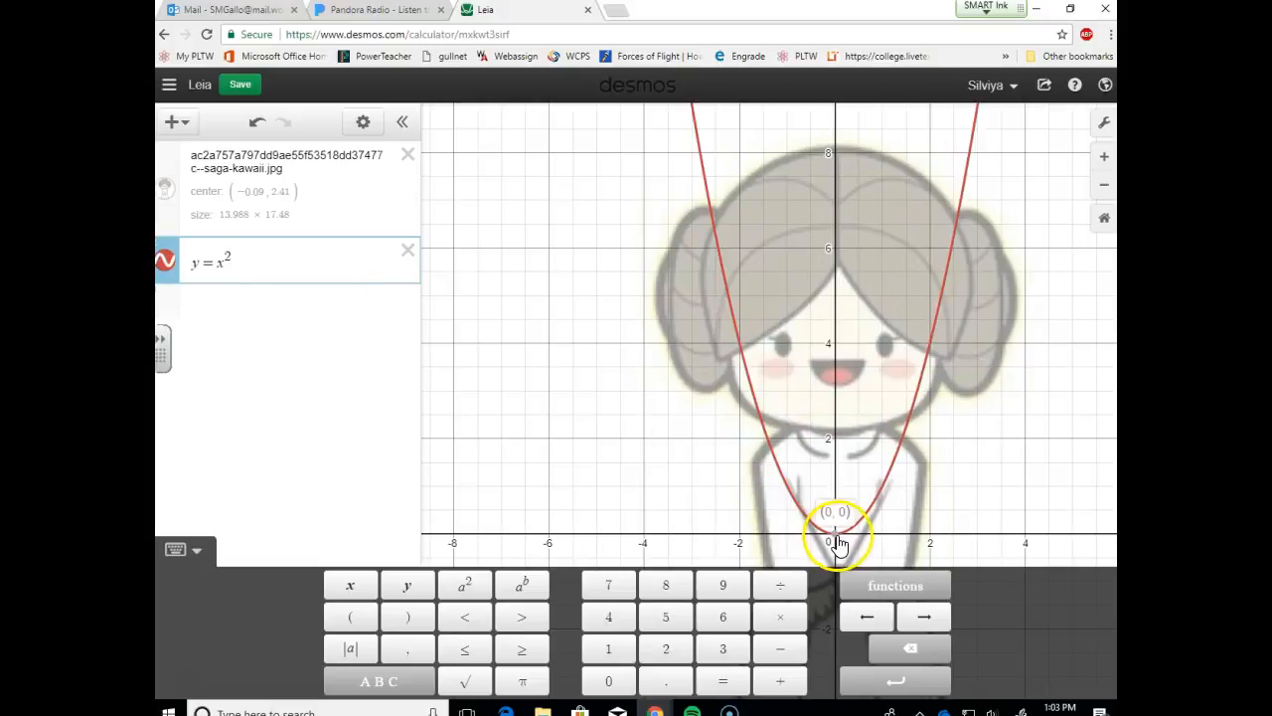
{"action": "mouse_move", "coordinate": [837, 539]}
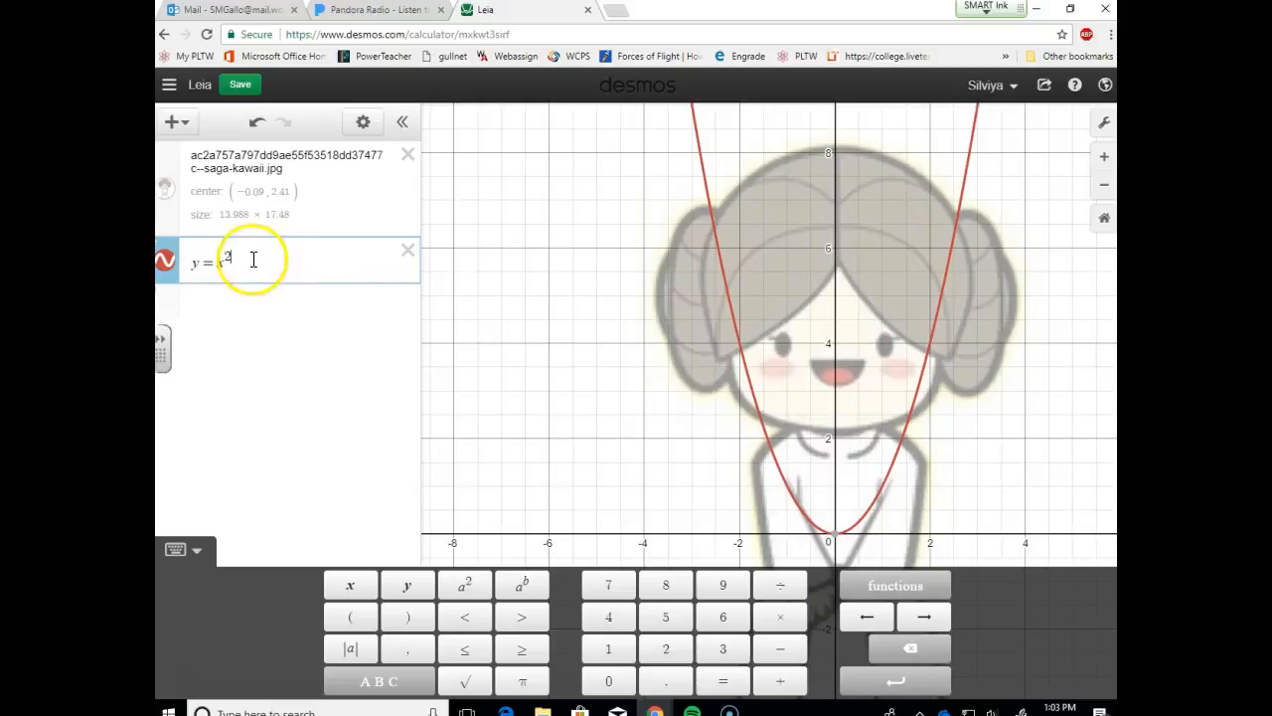
{"action": "type", "text": "+2"}
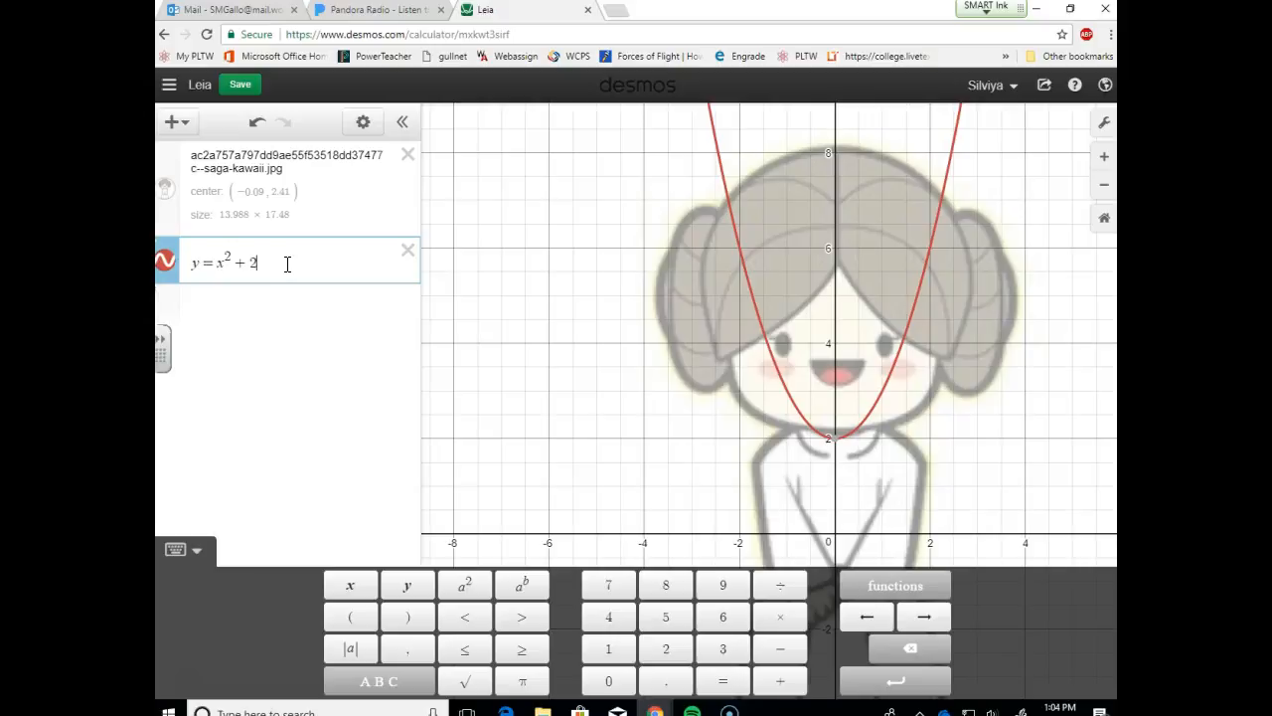
{"action": "type", "text": ".1"}
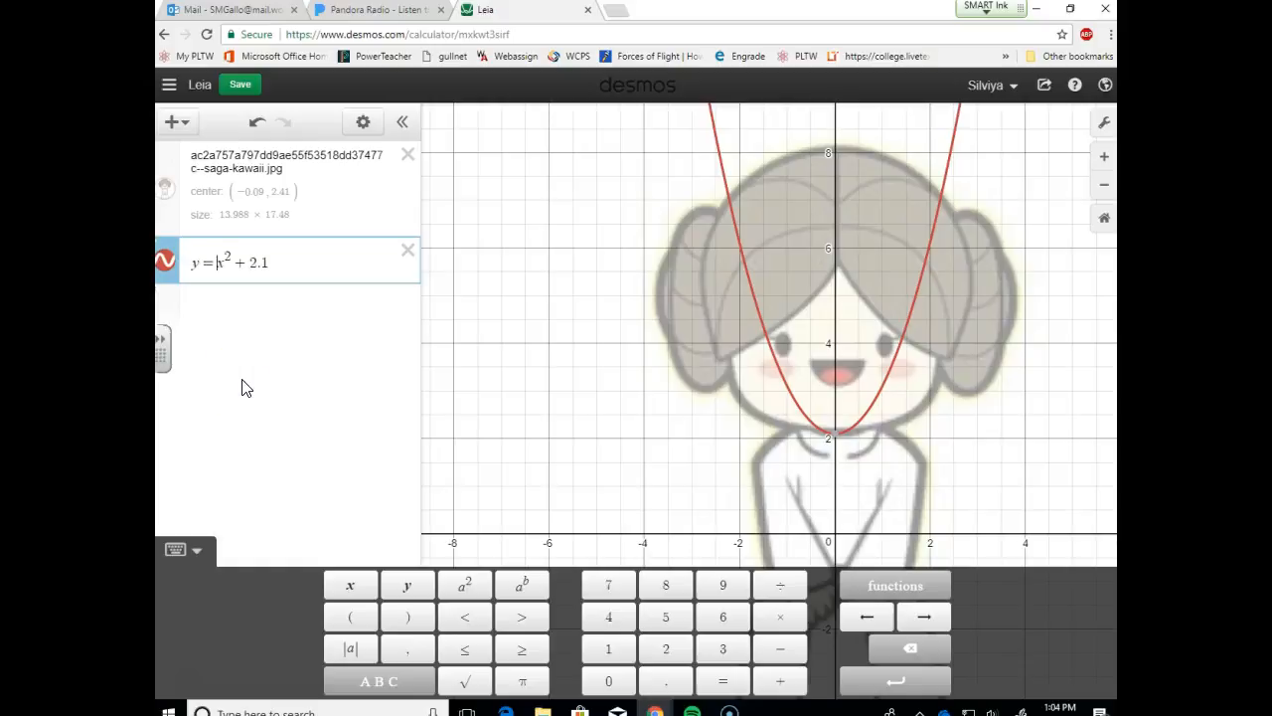
Step: Try an x^2 coefficient of 10, replace it with .2, and briefly hide the parabola to compare it with the face outline
{"action": "type", "text": "10"}
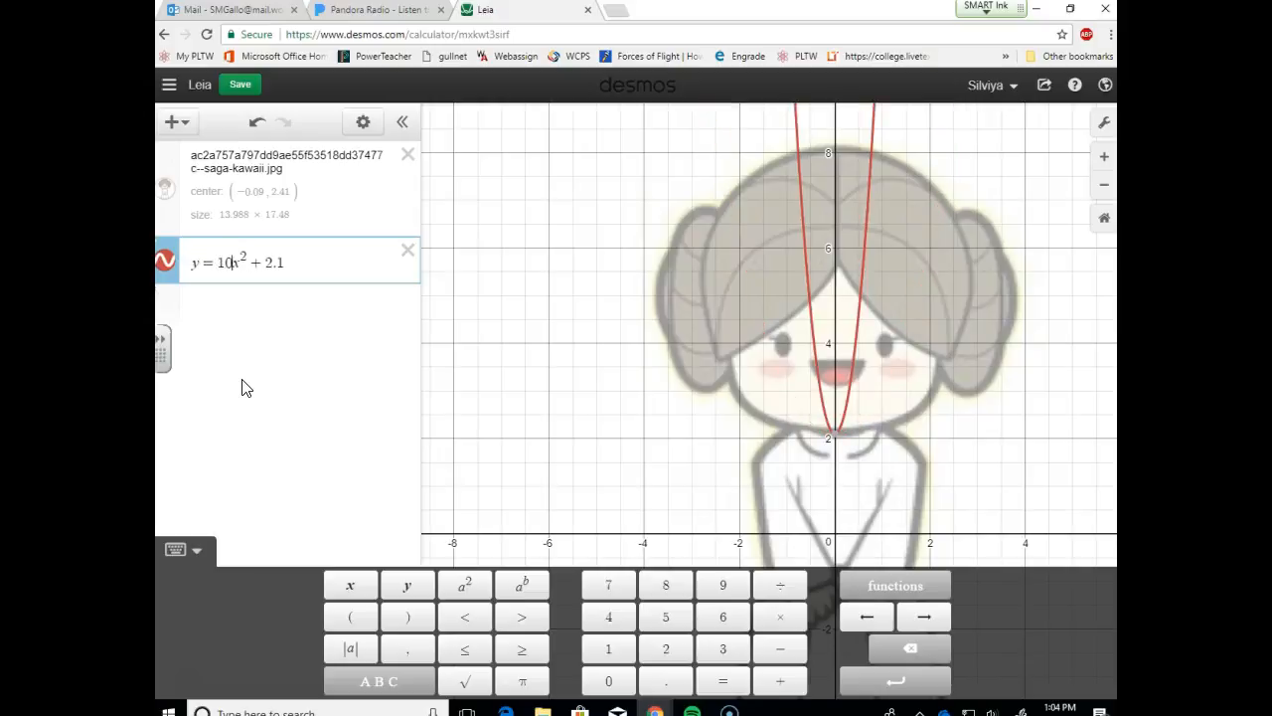
{"action": "double_click", "coordinate": [225, 264]}
{"action": "type", "text": ".2"}
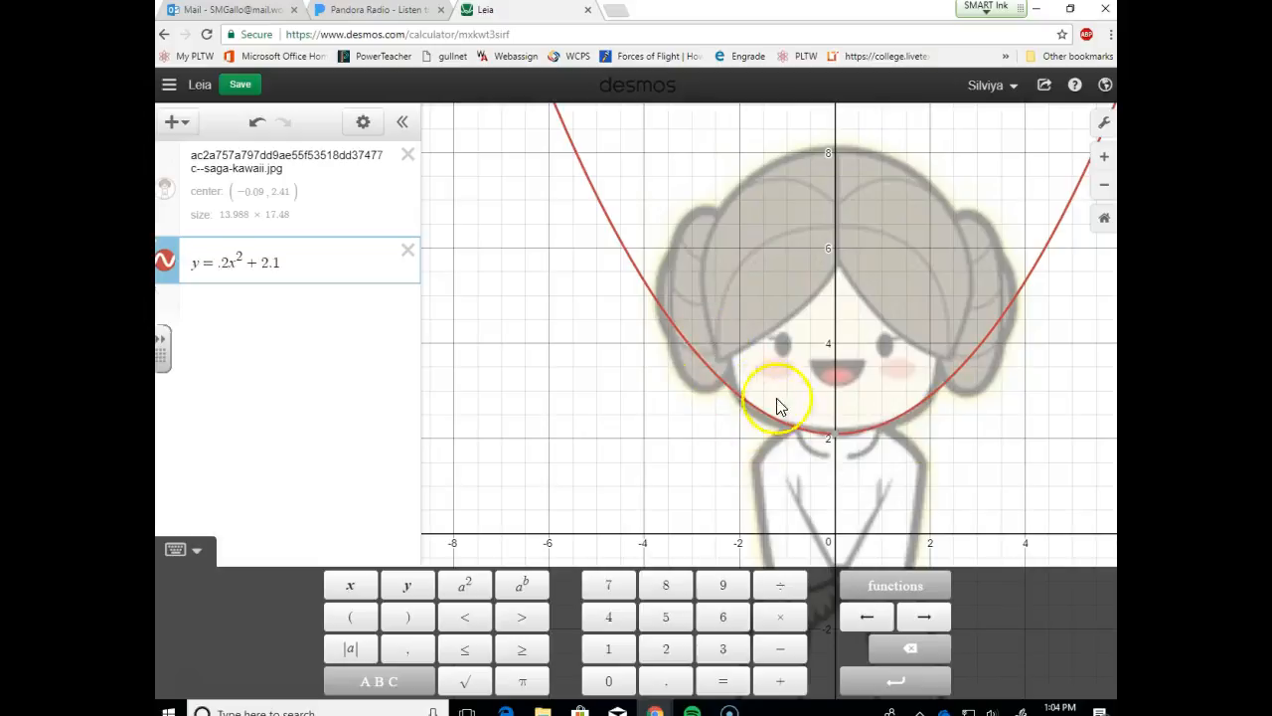
{"action": "left_click", "coordinate": [165, 263]}
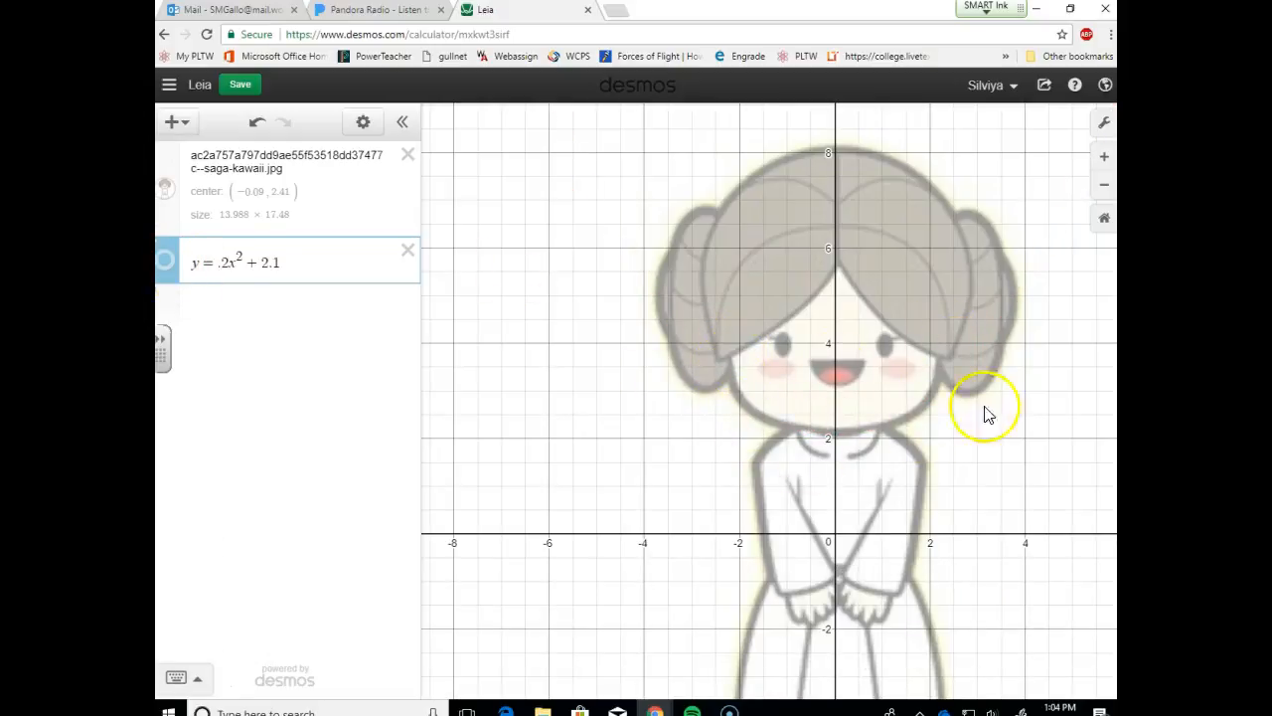
{"action": "left_click", "coordinate": [165, 262]}
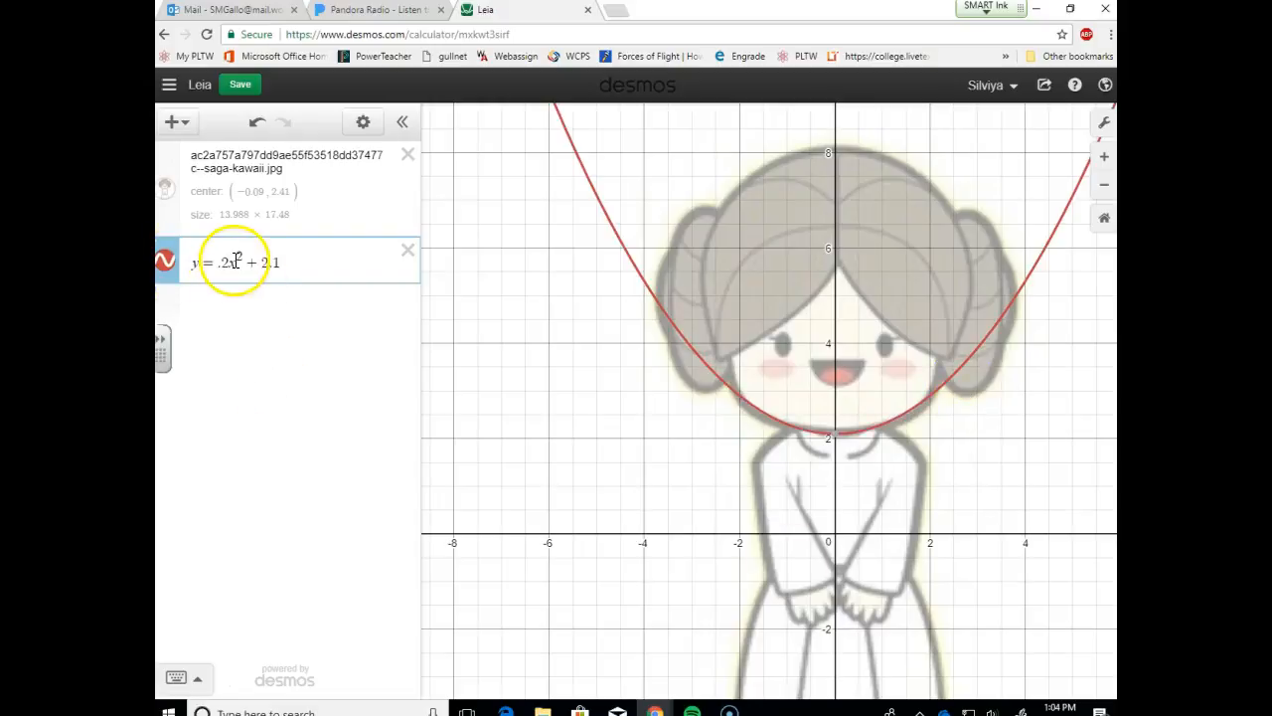
Step: Raise the chin curve's exponent to 4 and adjust its coefficient to .06, giving y = .06x^4 + 2.1
{"action": "left_click", "coordinate": [239, 257]}
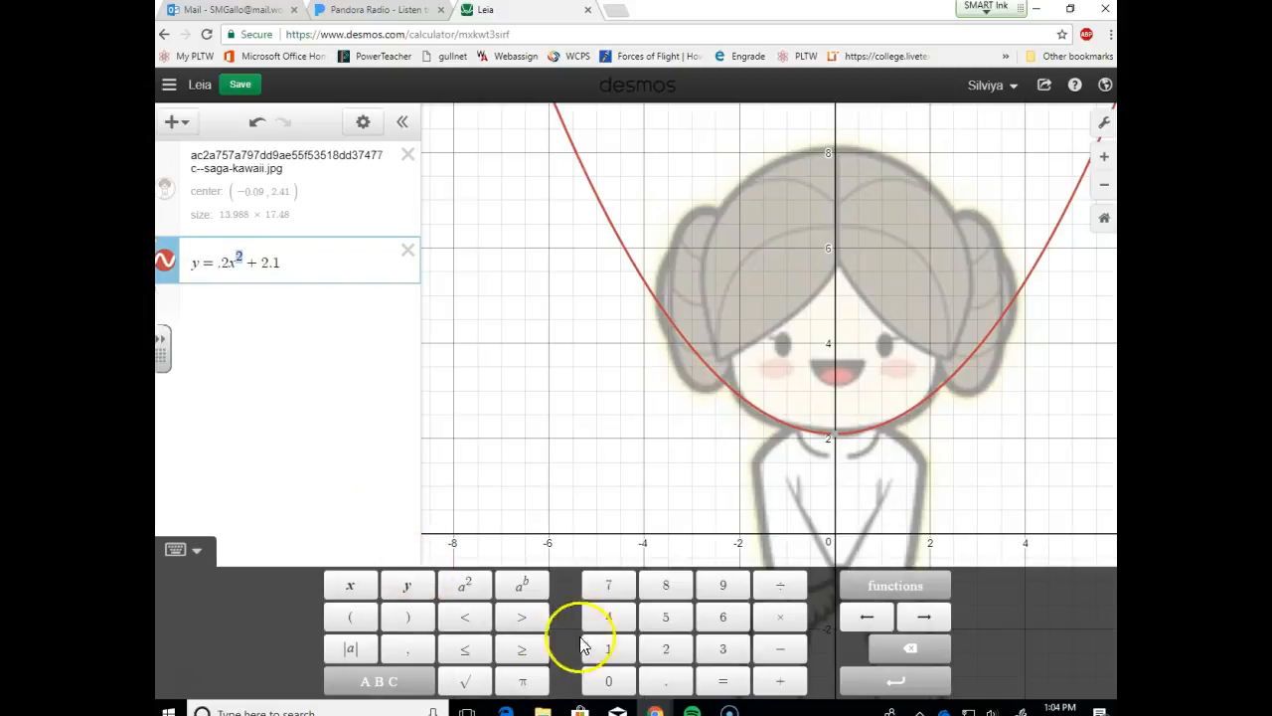
{"action": "left_click", "coordinate": [610, 617]}
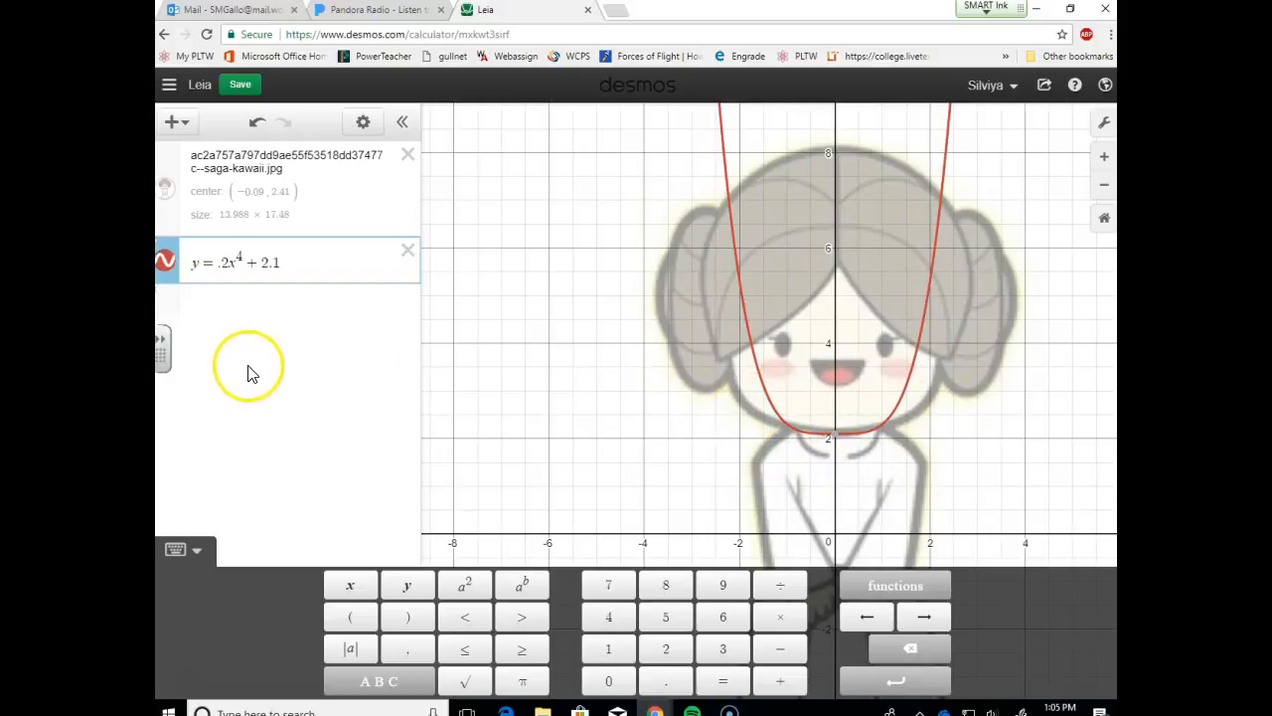
{"action": "double_click", "coordinate": [224, 262]}
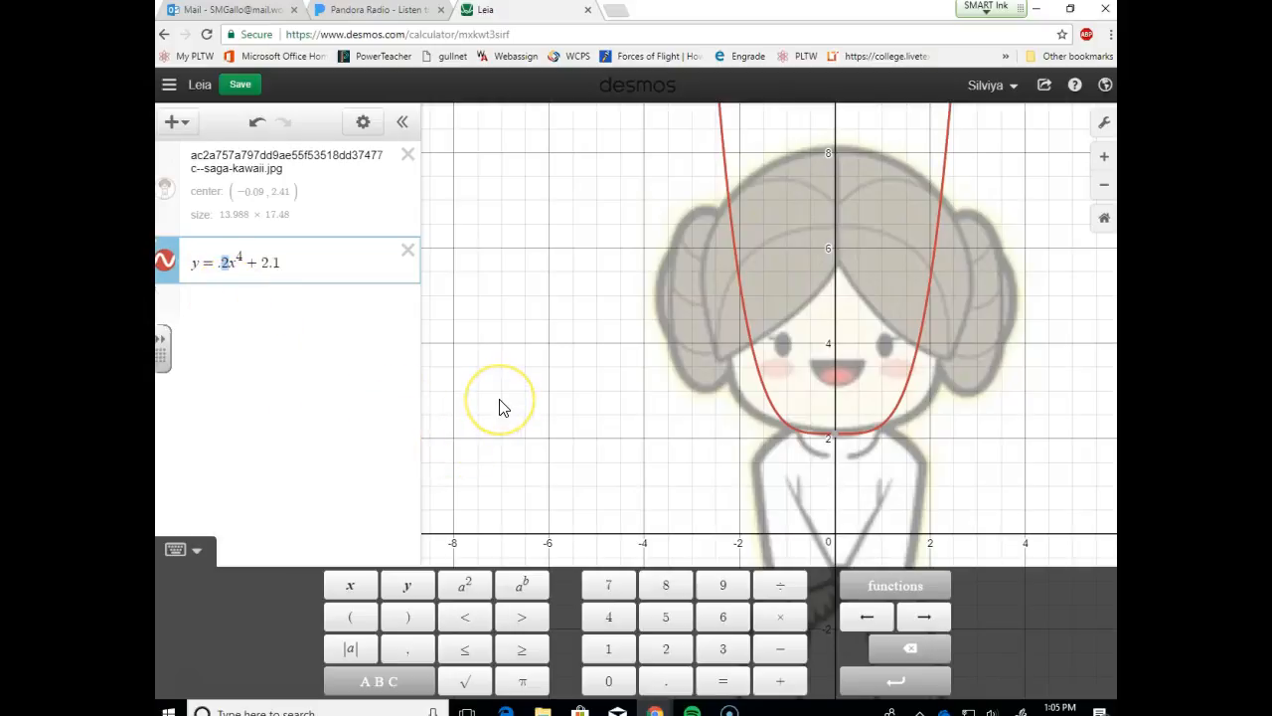
{"action": "type", "text": "0"}
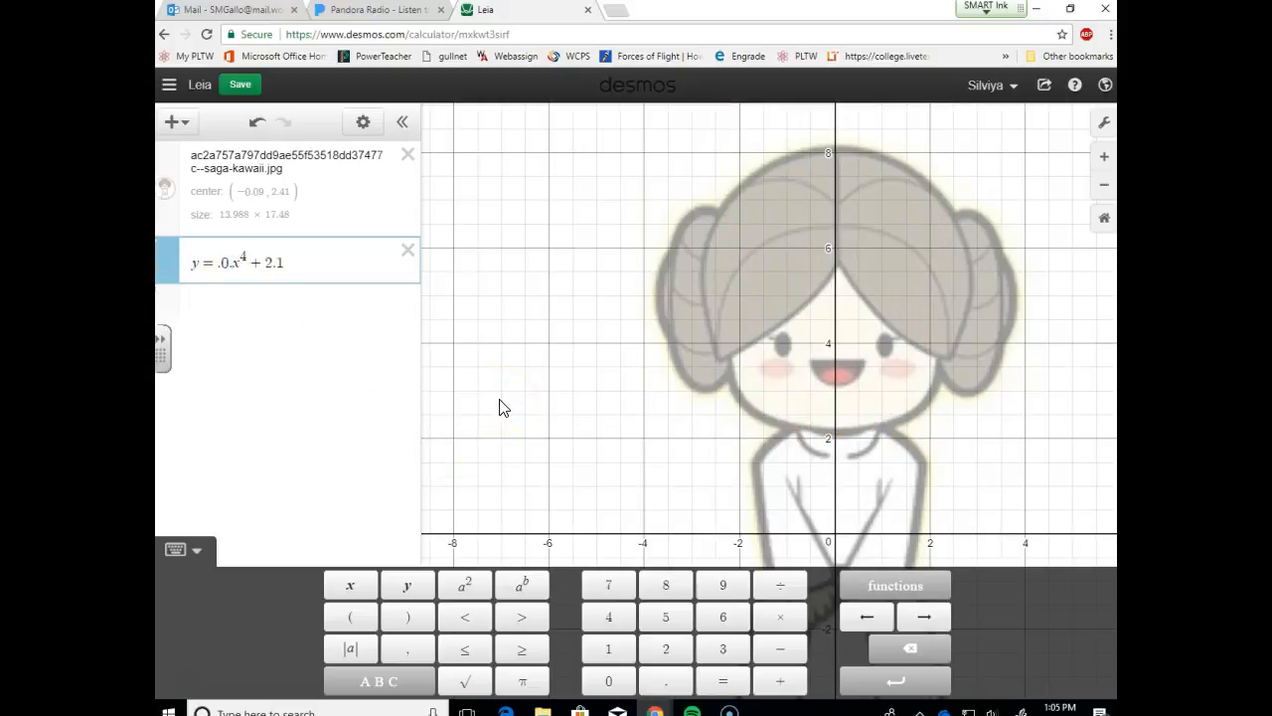
{"action": "type", "text": "2"}
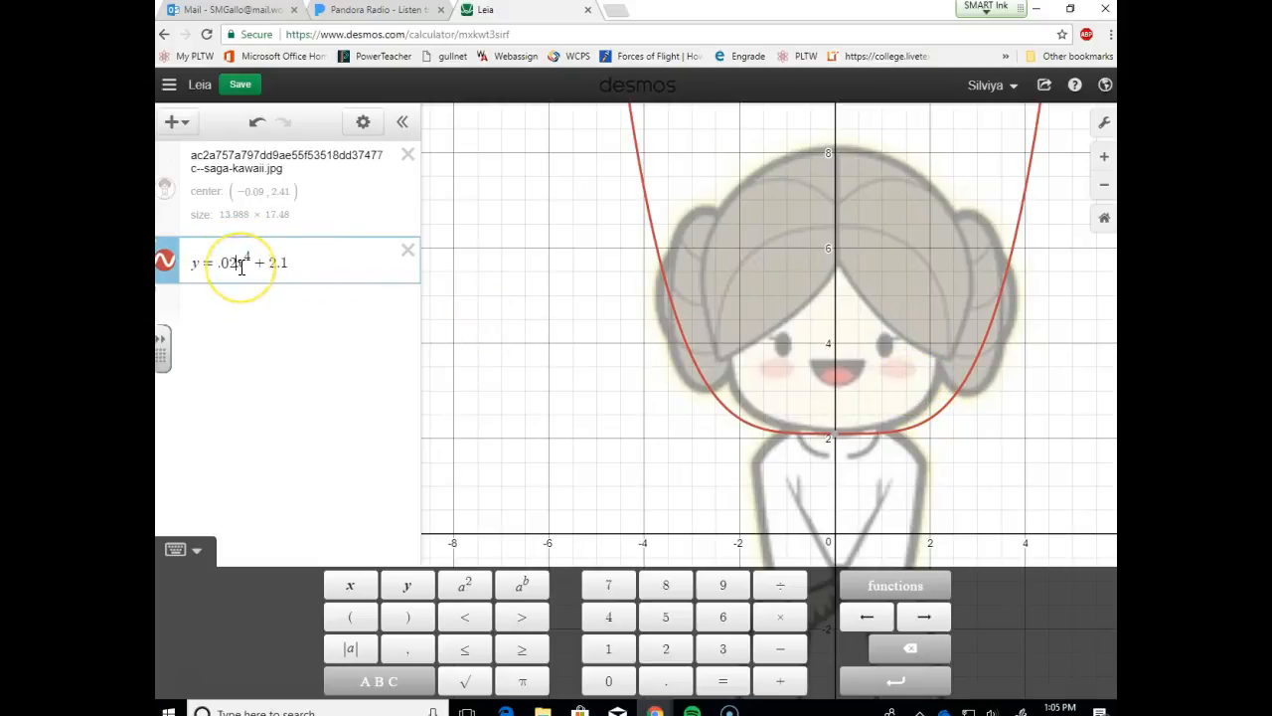
{"action": "key", "text": "BackSpace"}
{"action": "type", "text": "6"}
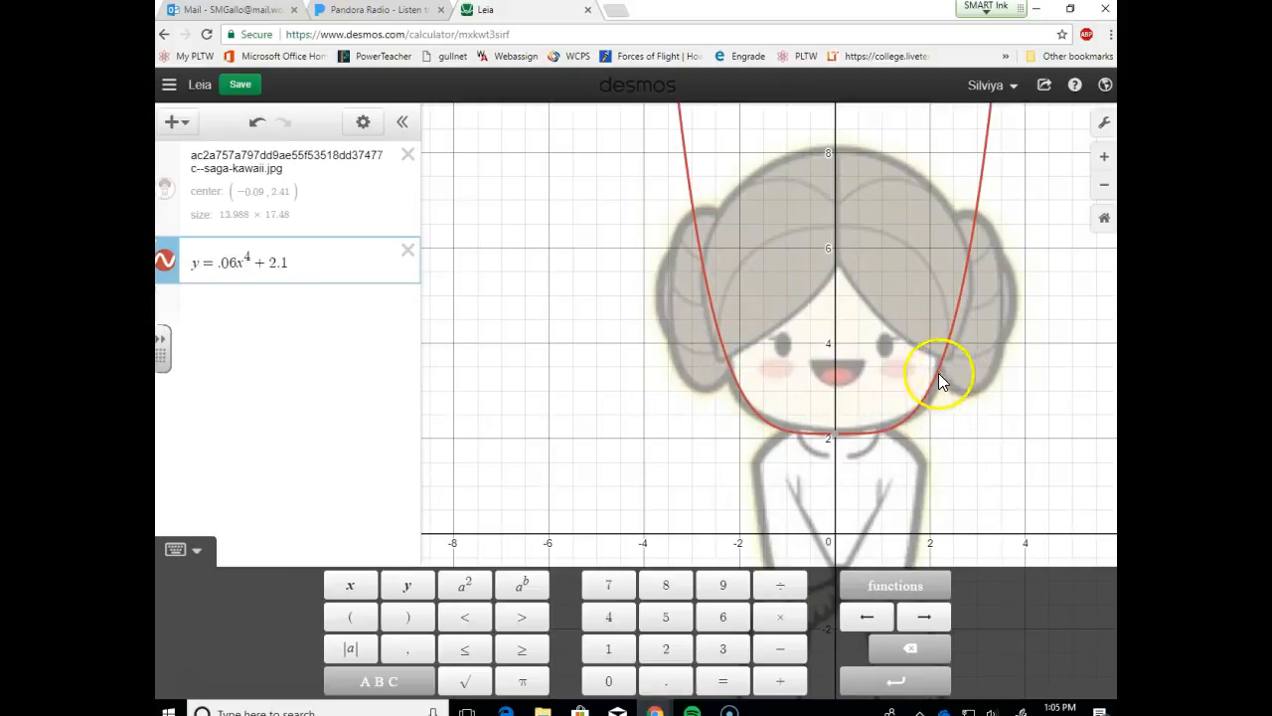
Step: Add a second expression for the hairline, the exponential curve y = 2^x + 3.5
{"action": "left_click", "coordinate": [284, 304]}
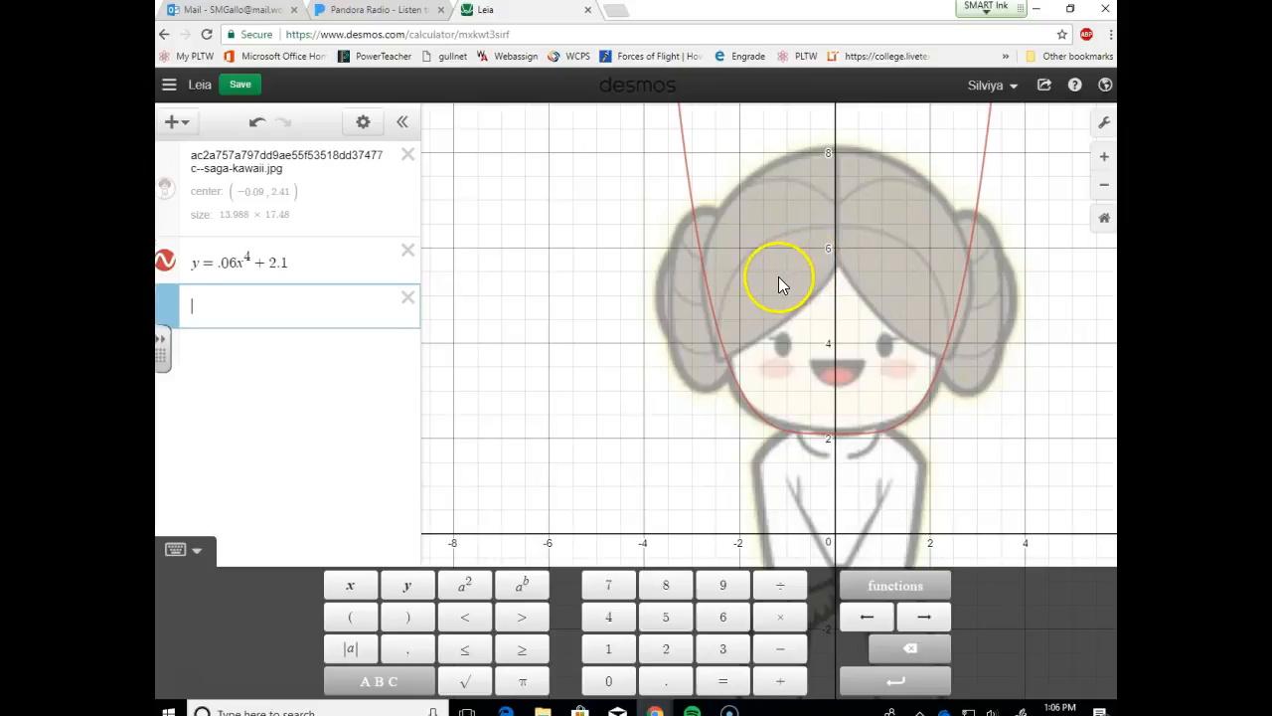
{"action": "type", "text": "2^x"}
{"action": "left_click", "coordinate": [258, 324]}
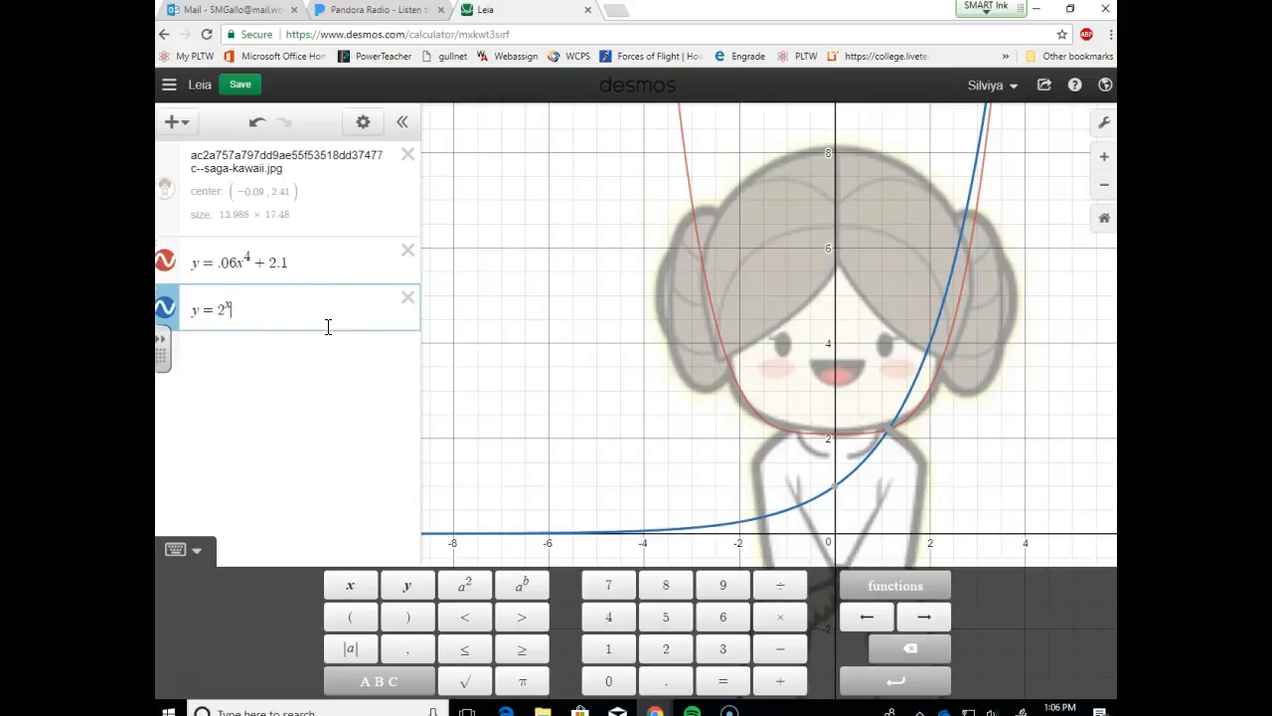
{"action": "type", "text": "+3.5"}
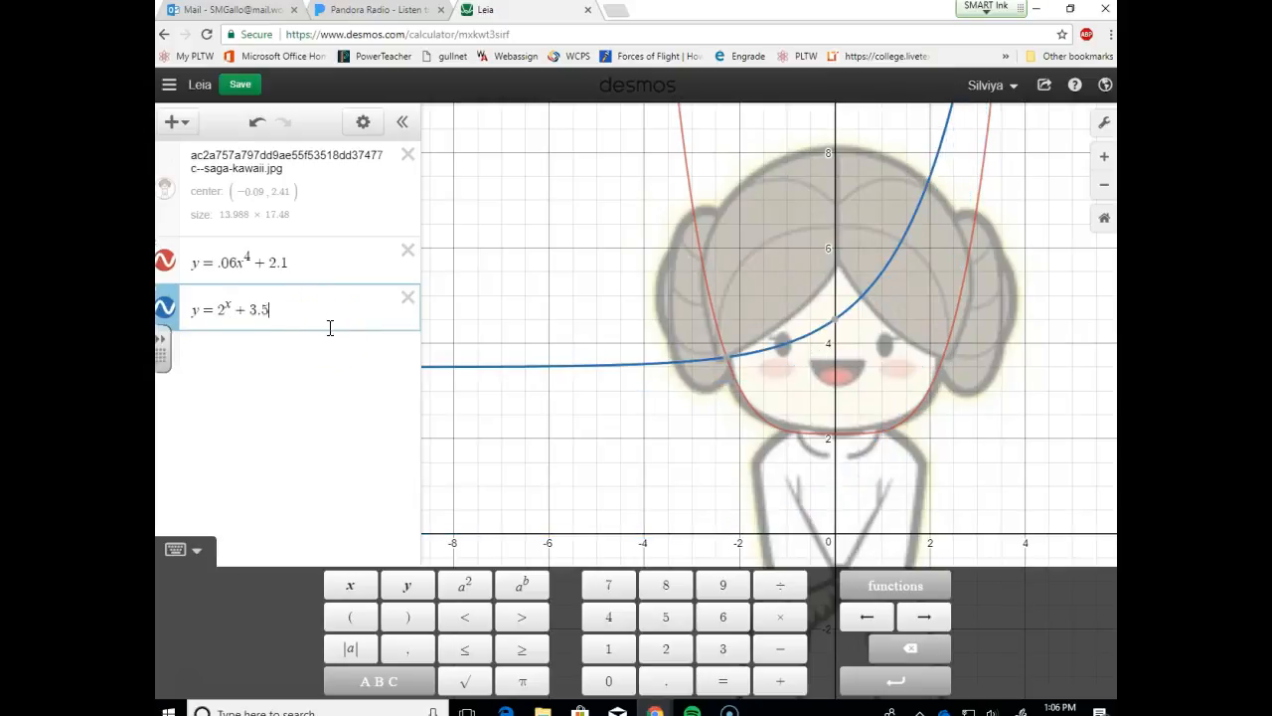
Step: Shift the exponential curve horizontally onto the hairline by changing its exponent to (x+1), and check the fit against the picture
{"action": "mouse_move", "coordinate": [834, 321]}
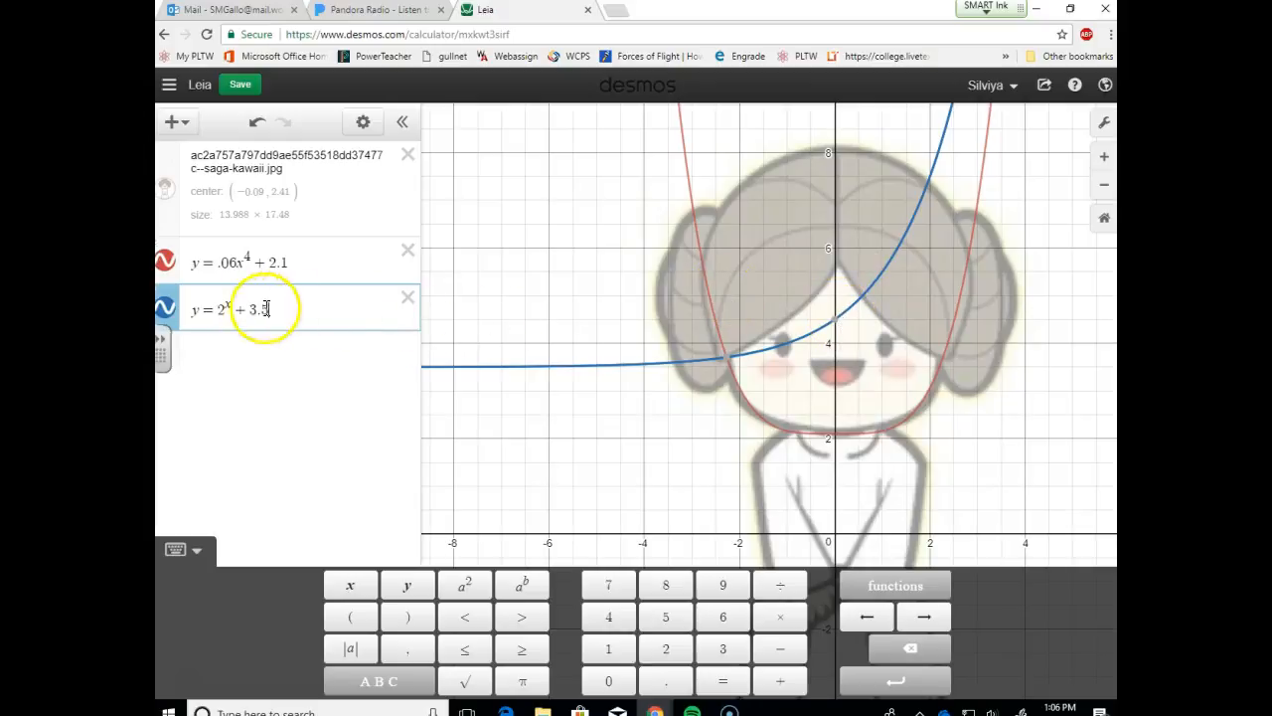
{"action": "left_click", "coordinate": [220, 304]}
{"action": "type", "text": "(x"}
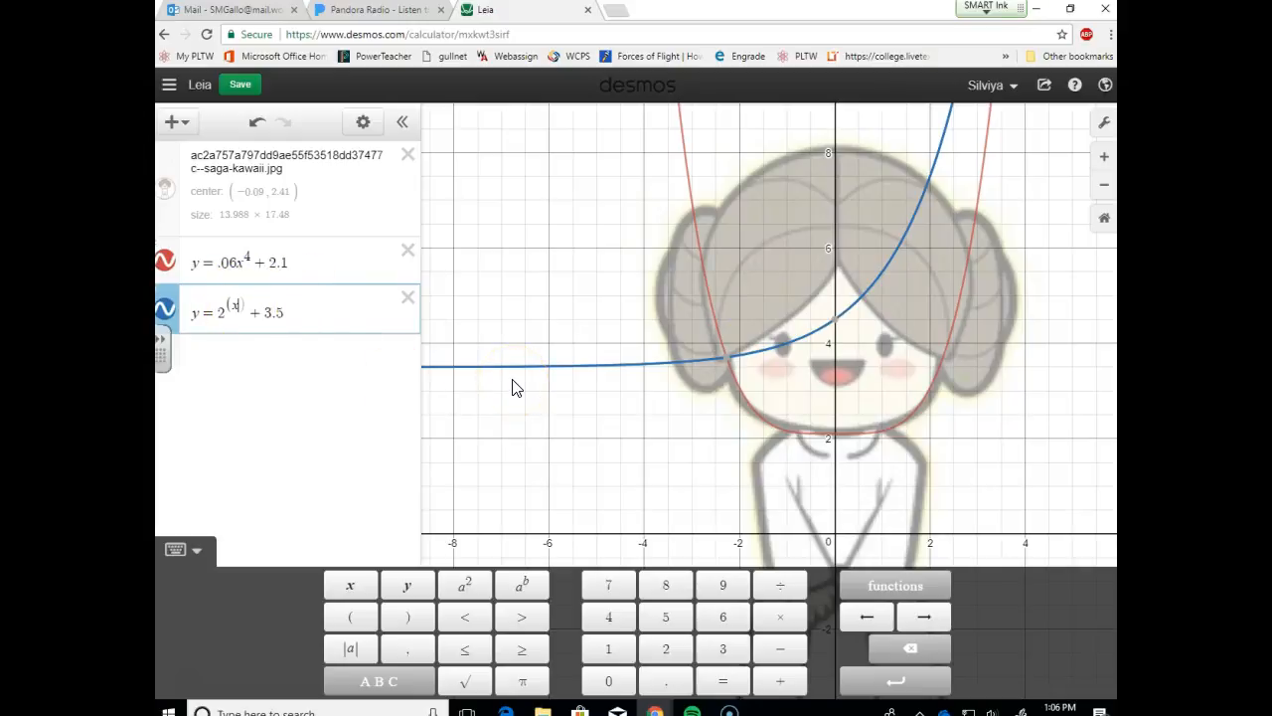
{"action": "type", "text": "+1"}
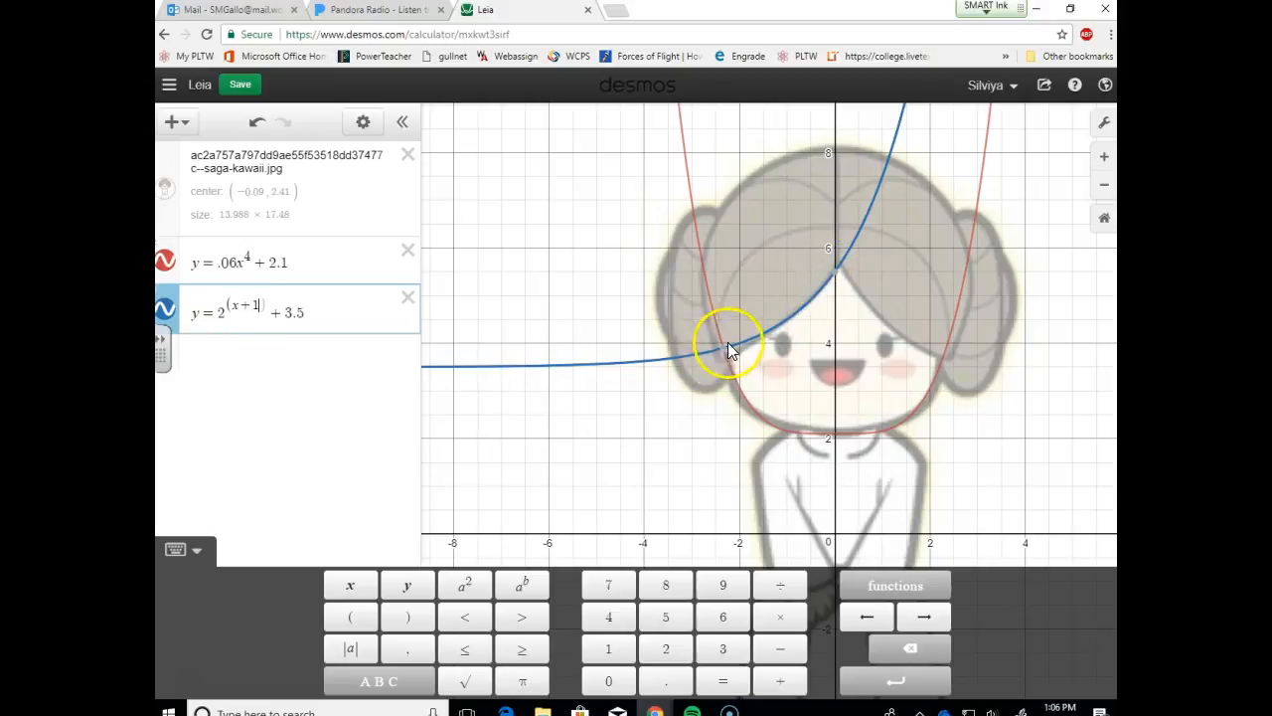
{"action": "scroll", "coordinate": [725, 358], "scroll_direction": "up", "scroll_amount": 3}
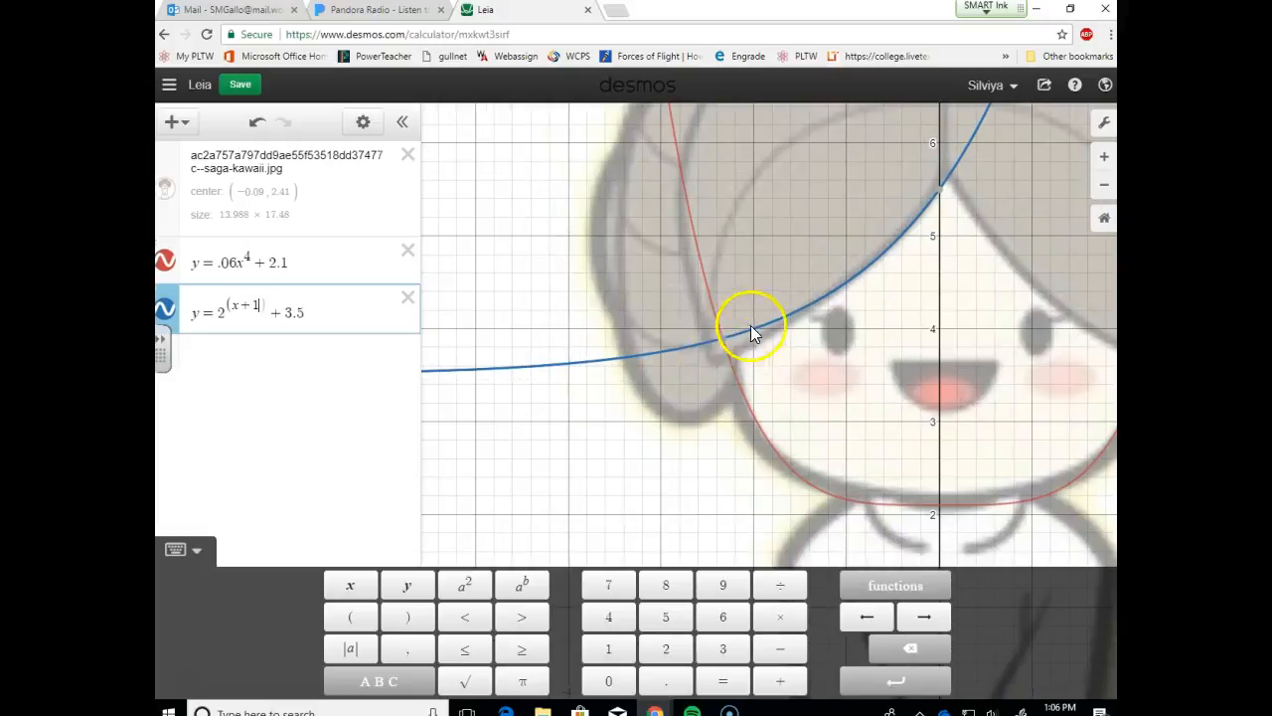
{"action": "scroll", "coordinate": [855, 367], "scroll_direction": "down", "scroll_amount": 4}
{"action": "scroll", "coordinate": [850, 377], "scroll_direction": "down", "scroll_amount": 5}
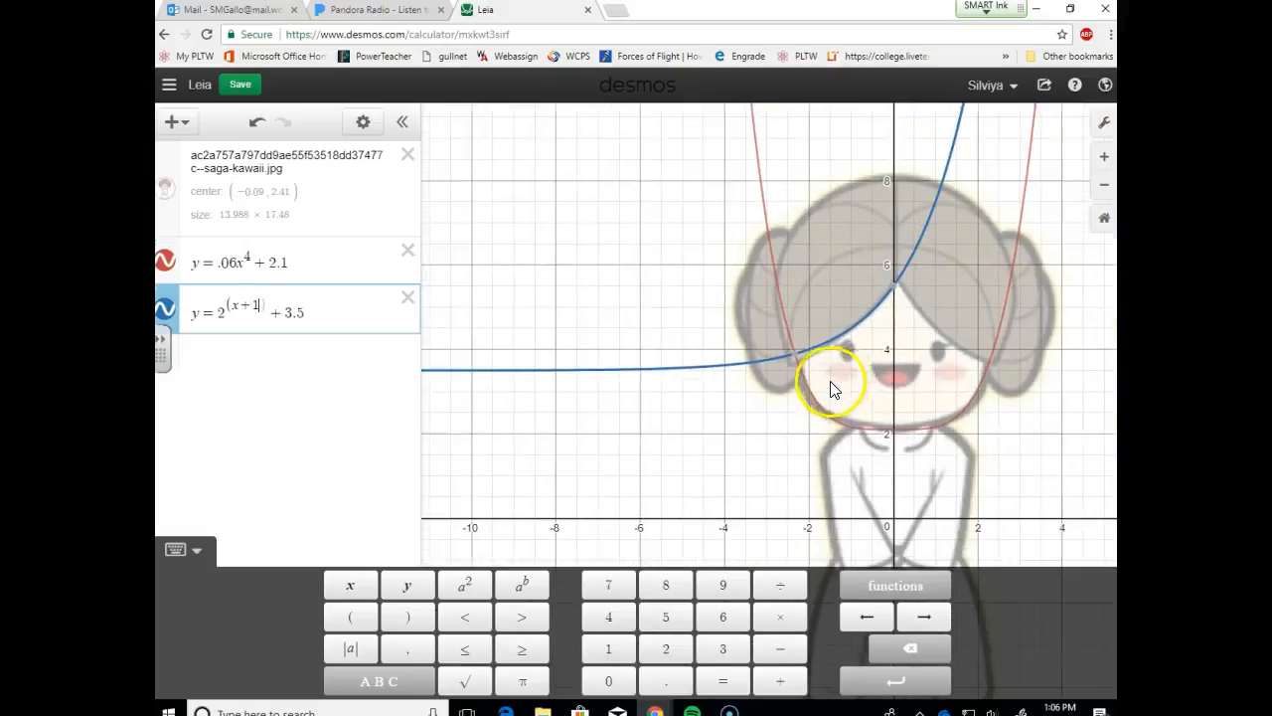
{"action": "left_click", "coordinate": [739, 413]}
{"action": "left_click_drag", "start_coordinate": [739, 412], "coordinate": [731, 382]}
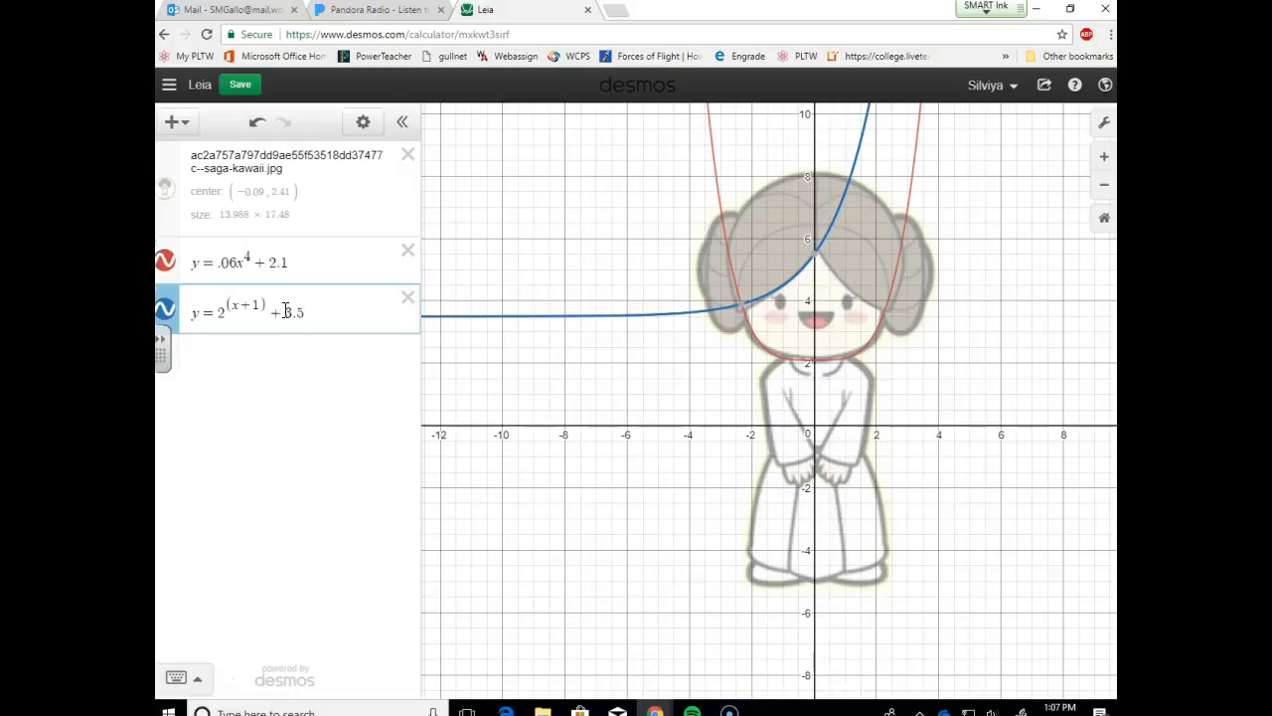
Step: Copy the exponential equation into a new expression and change its exponent to (-x+1) to mirror the hairline curve
{"action": "left_click", "coordinate": [328, 316]}
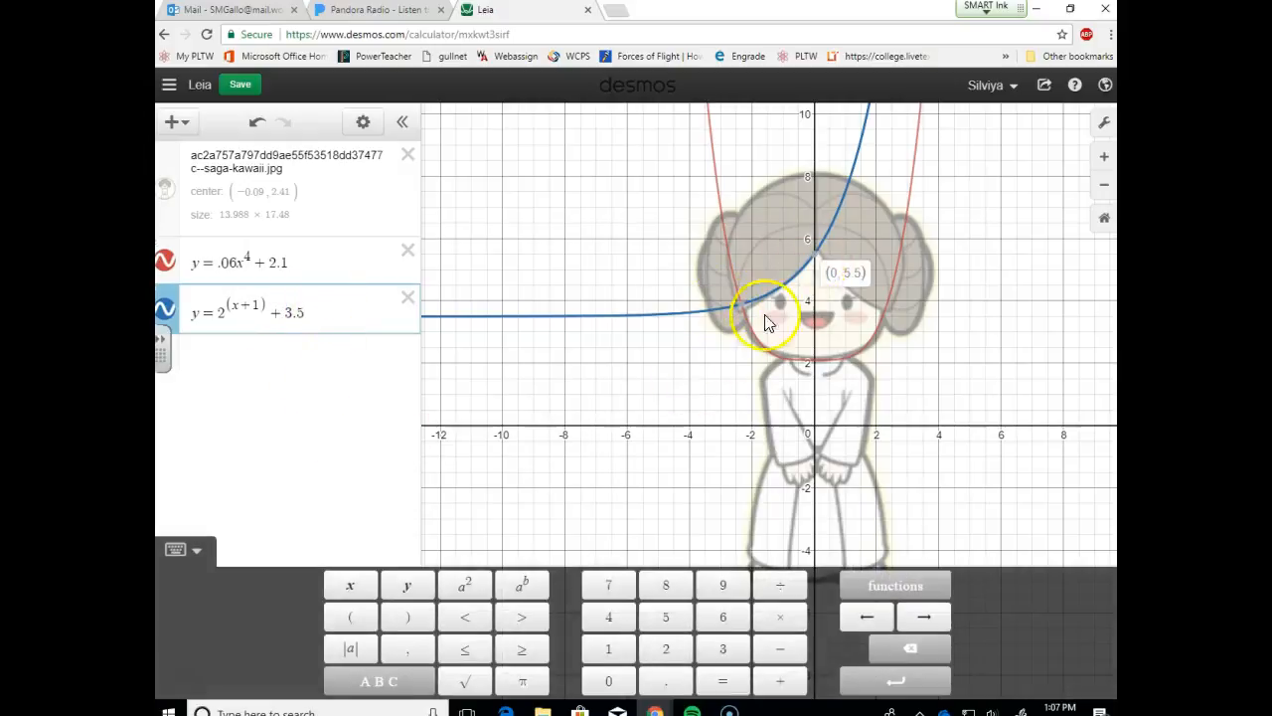
{"action": "left_click", "coordinate": [339, 313]}
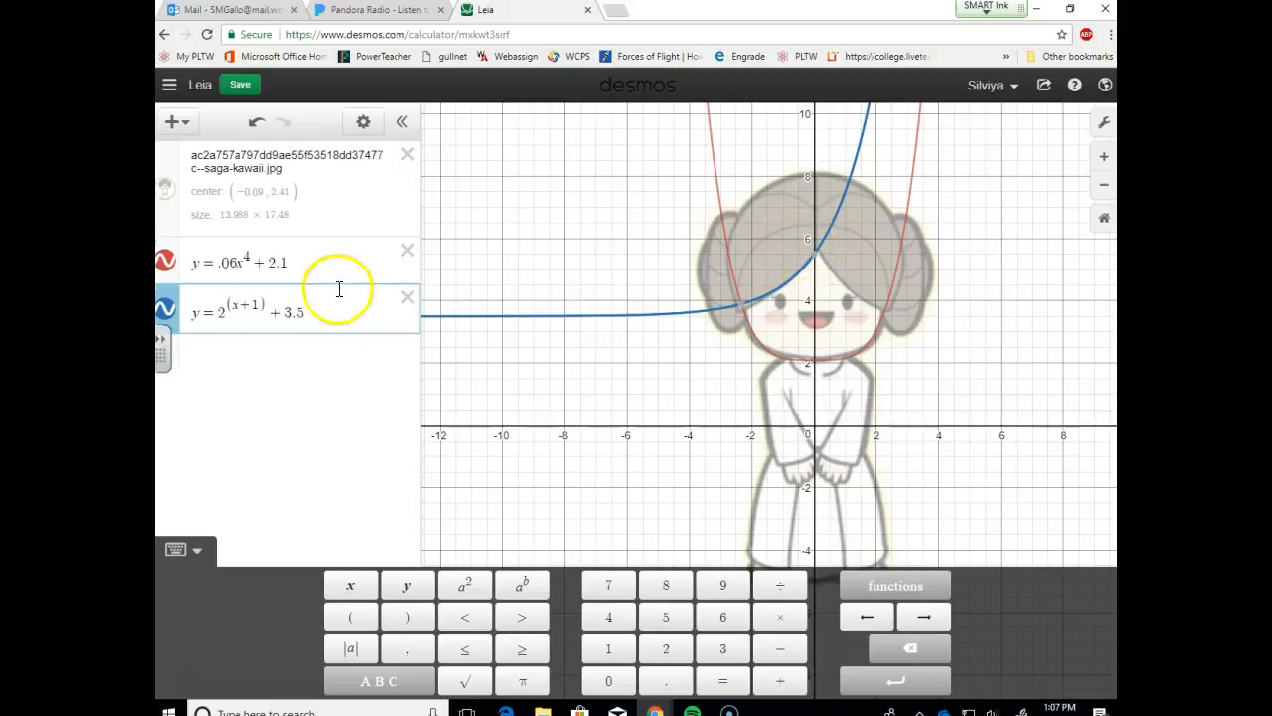
{"action": "left_click_drag", "start_coordinate": [327, 309], "coordinate": [177, 309]}
{"action": "key", "text": "ctrl+c"}
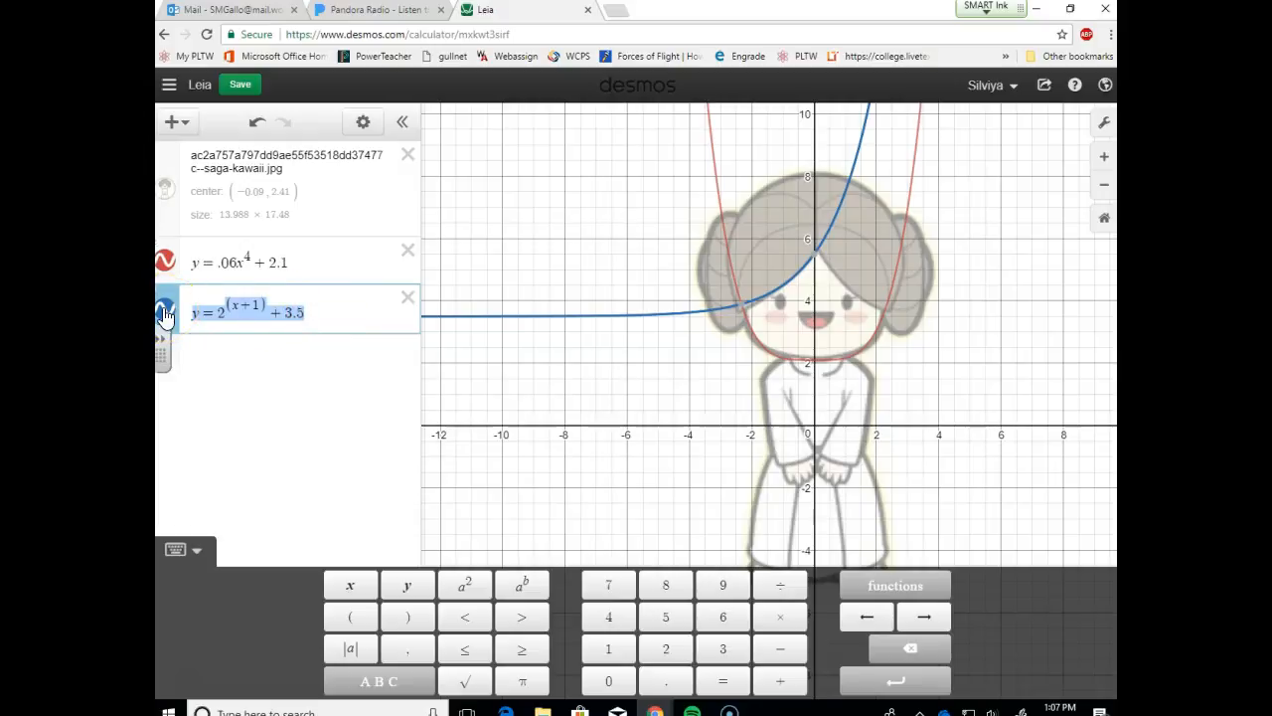
{"action": "left_click", "coordinate": [262, 360]}
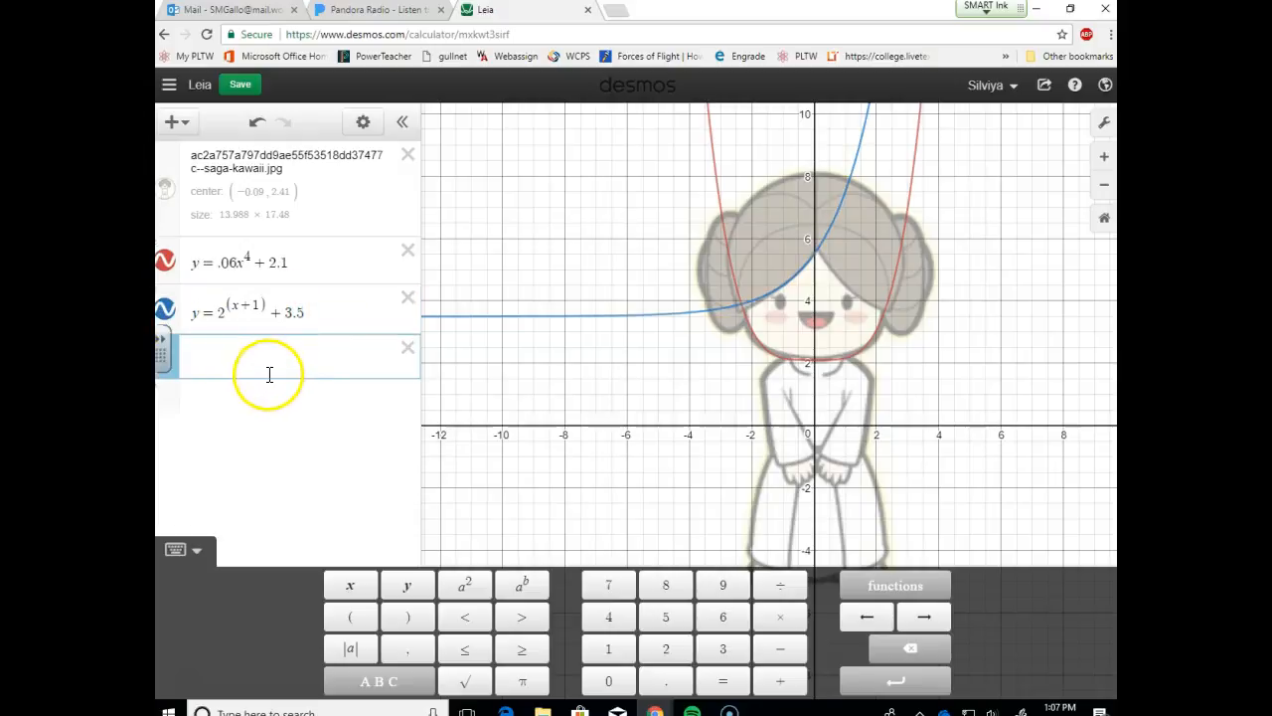
{"action": "key", "text": "ctrl+v"}
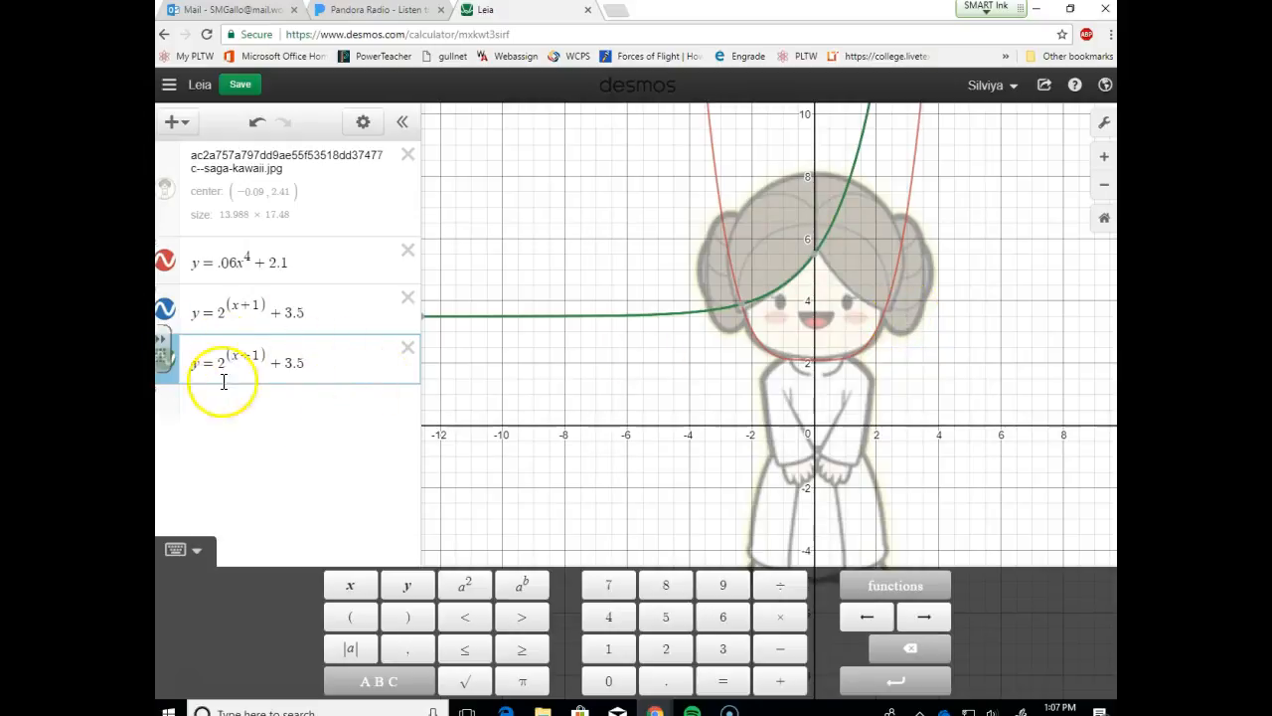
{"action": "type", "text": "-"}
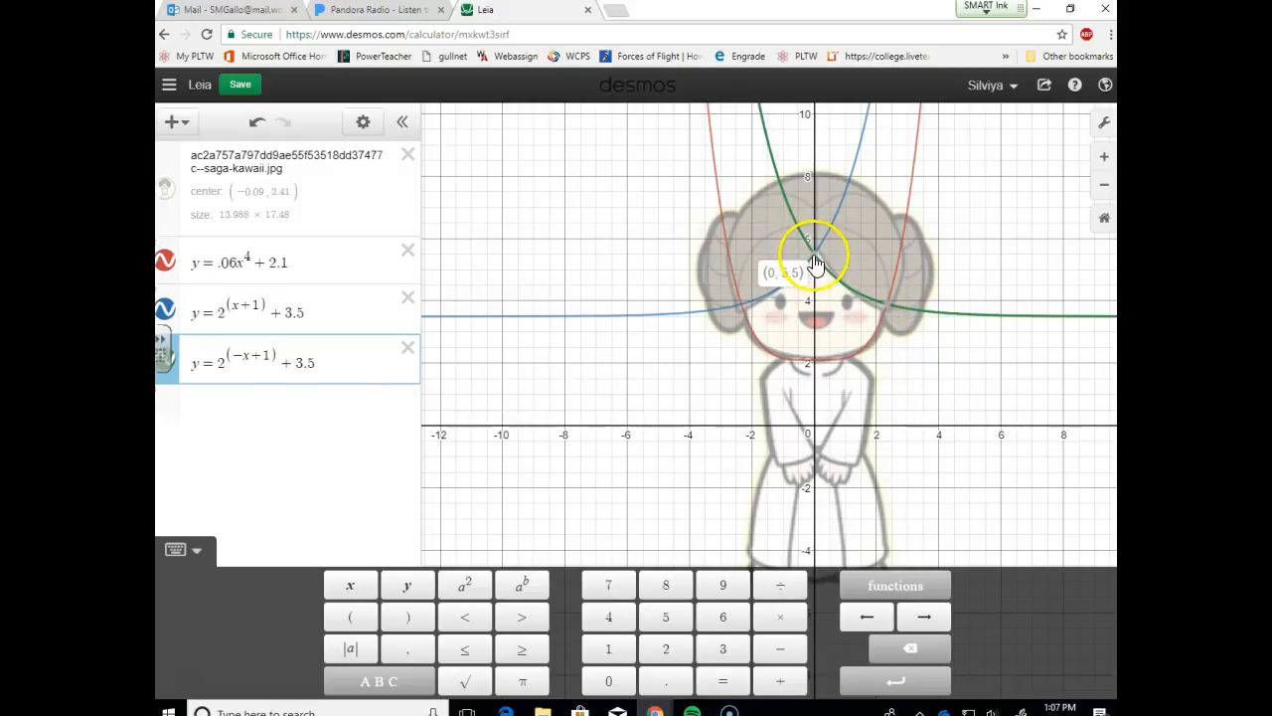
Step: Examine how the two hairline curves fit the picture and where they intersect the chin curve
{"action": "scroll", "coordinate": [994, 280], "scroll_direction": "up", "scroll_amount": 5}
{"action": "scroll", "coordinate": [969, 277], "scroll_direction": "down", "scroll_amount": 6}
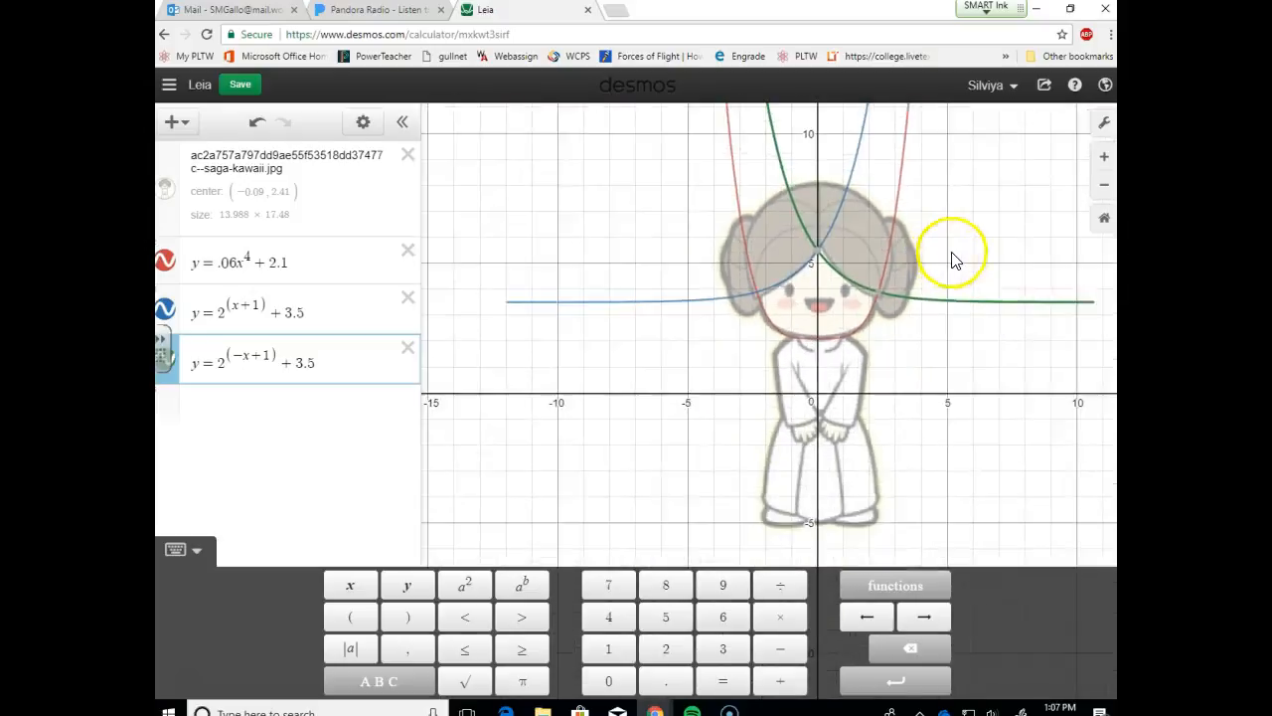
{"action": "scroll", "coordinate": [944, 368], "scroll_direction": "up", "scroll_amount": 5}
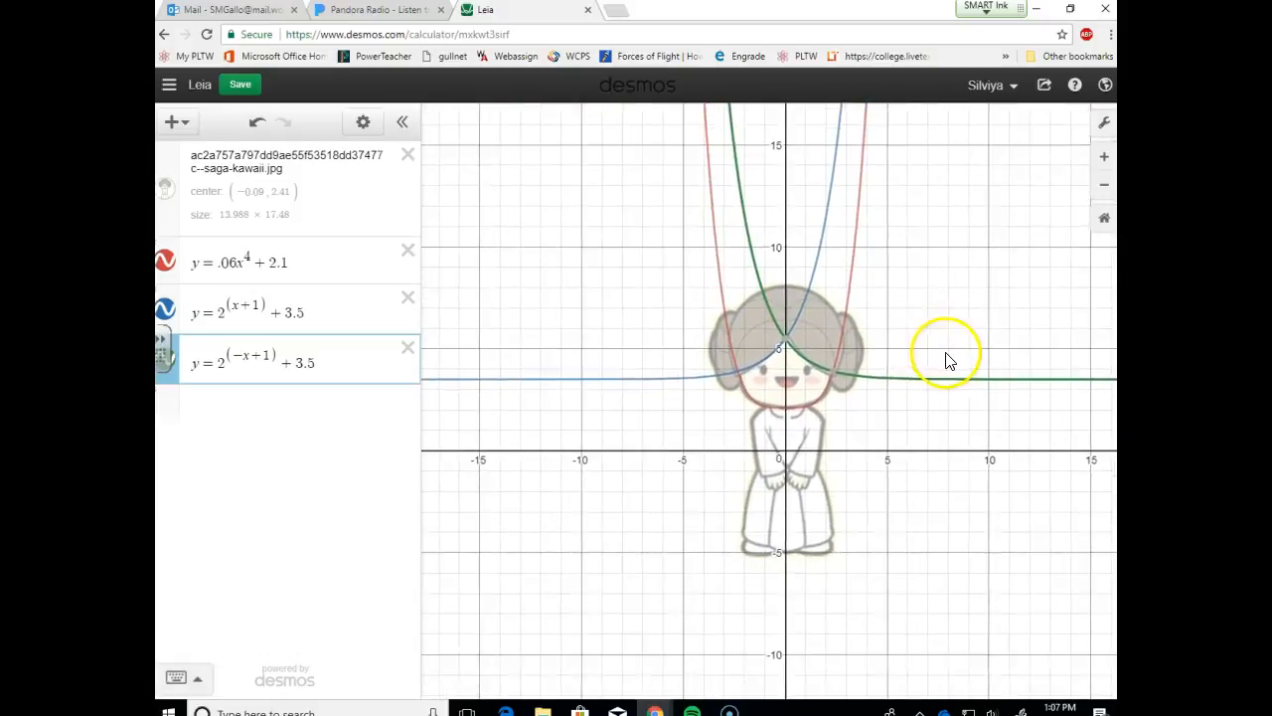
{"action": "left_click_drag", "start_coordinate": [752, 465], "coordinate": [809, 448]}
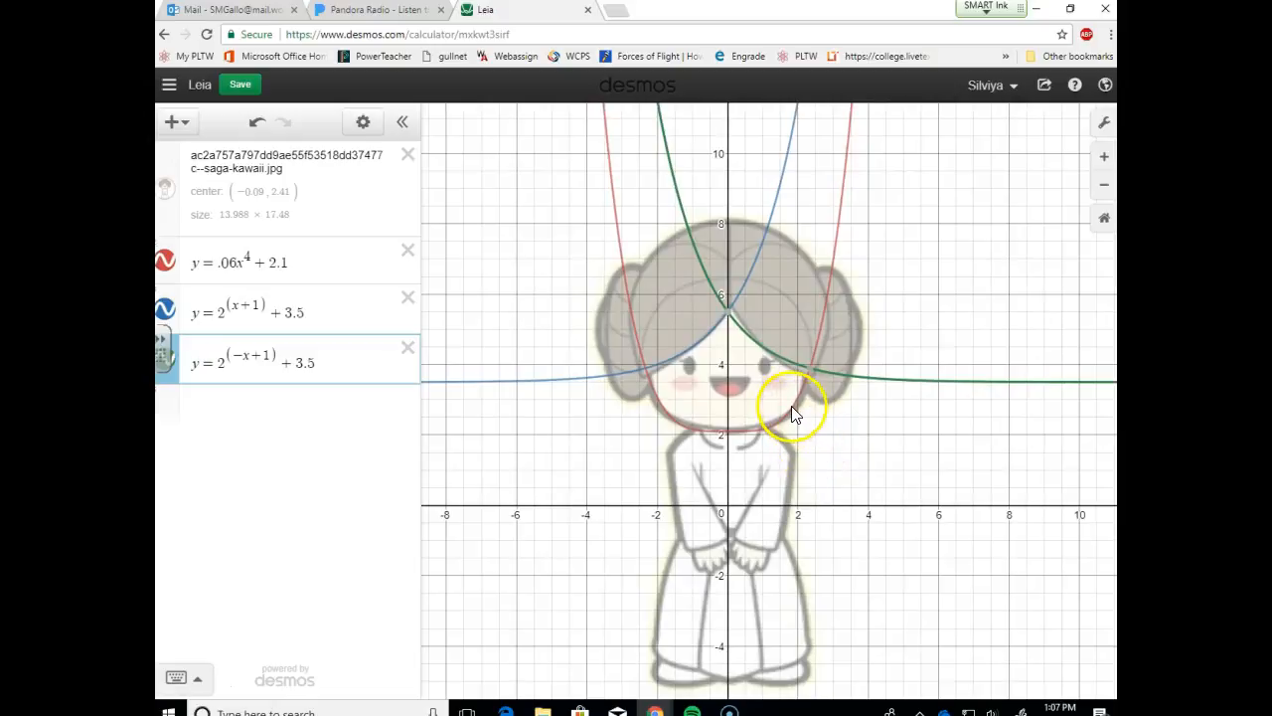
{"action": "left_click", "coordinate": [791, 406]}
{"action": "mouse_move", "coordinate": [647, 378]}
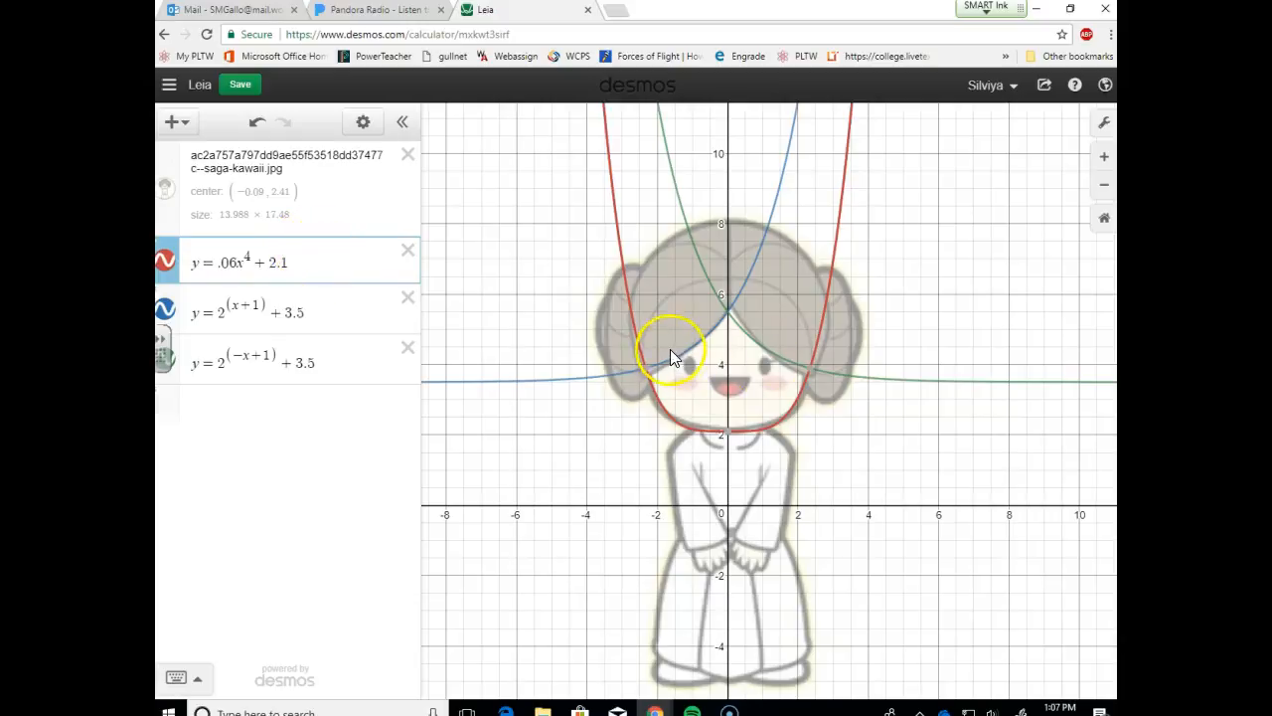
{"action": "left_click", "coordinate": [675, 358]}
{"action": "mouse_move", "coordinate": [653, 375]}
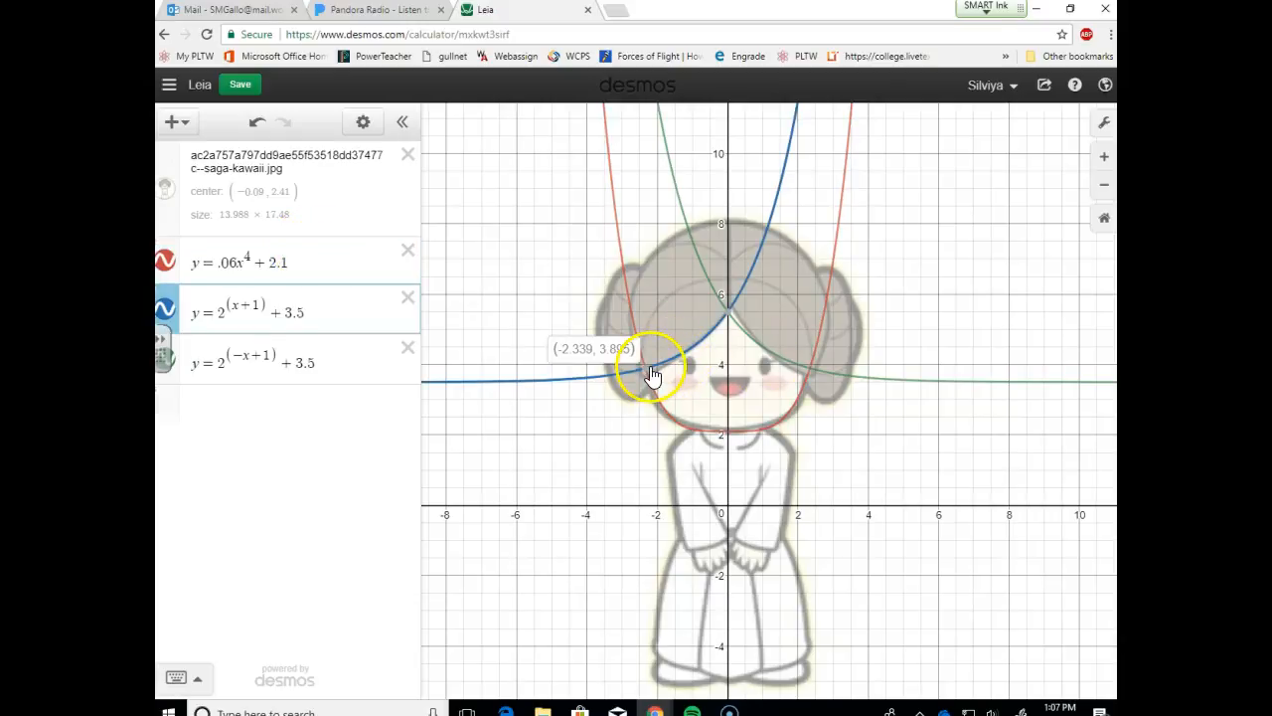
{"action": "left_click", "coordinate": [747, 341]}
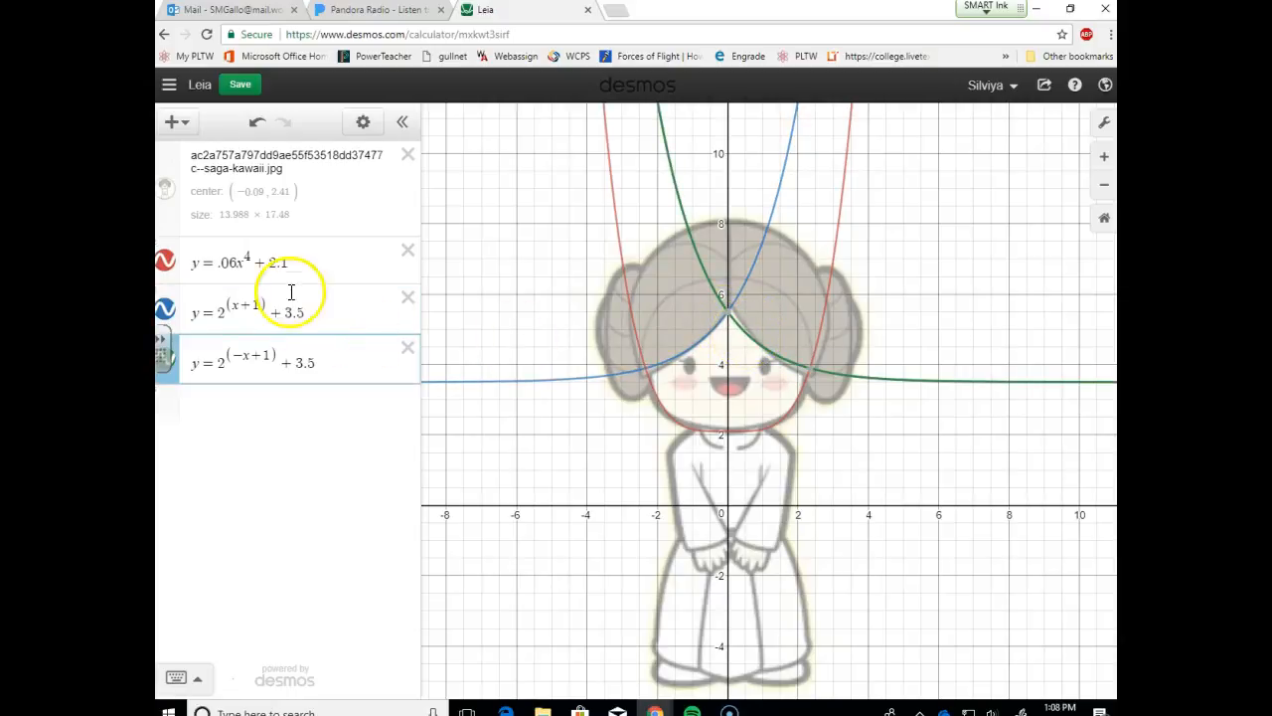
Step: Restrict the chin curve to {2^(x+1) + 3.5 ≥ y}, copying the bound from the blue hairline equation
{"action": "left_click", "coordinate": [304, 264]}
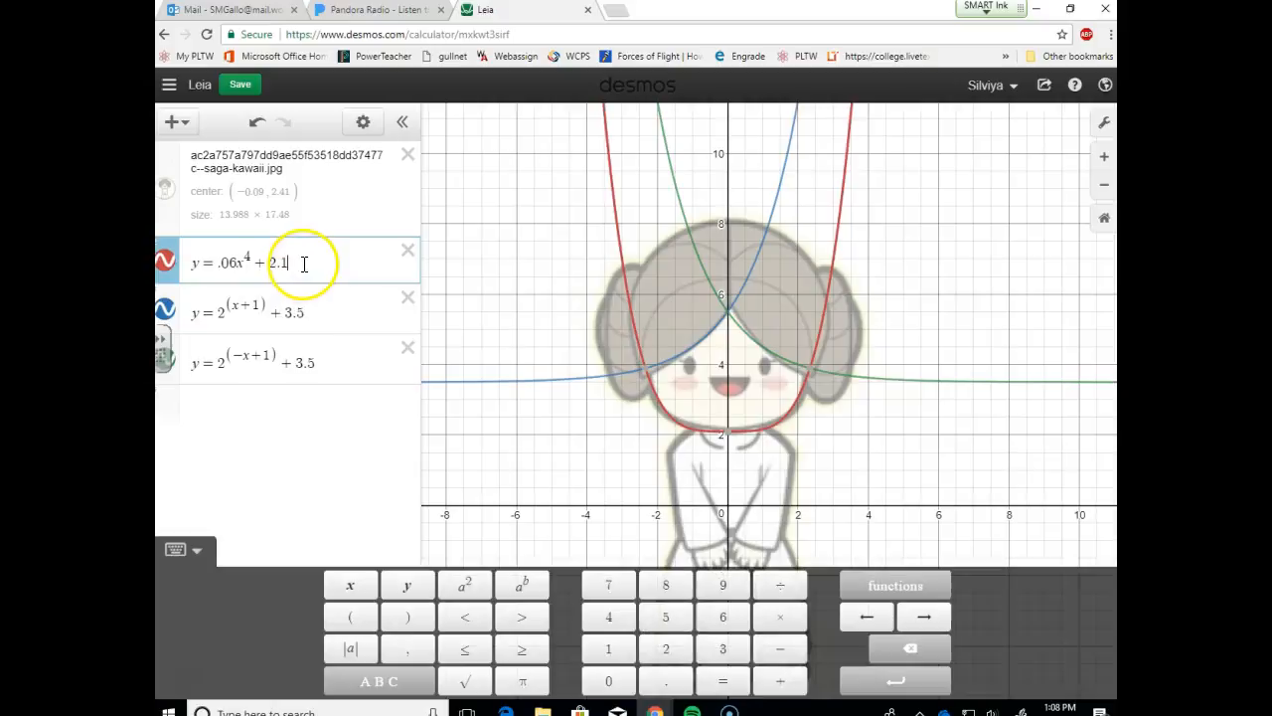
{"action": "type", "text": "{"}
{"action": "left_click", "coordinate": [303, 260]}
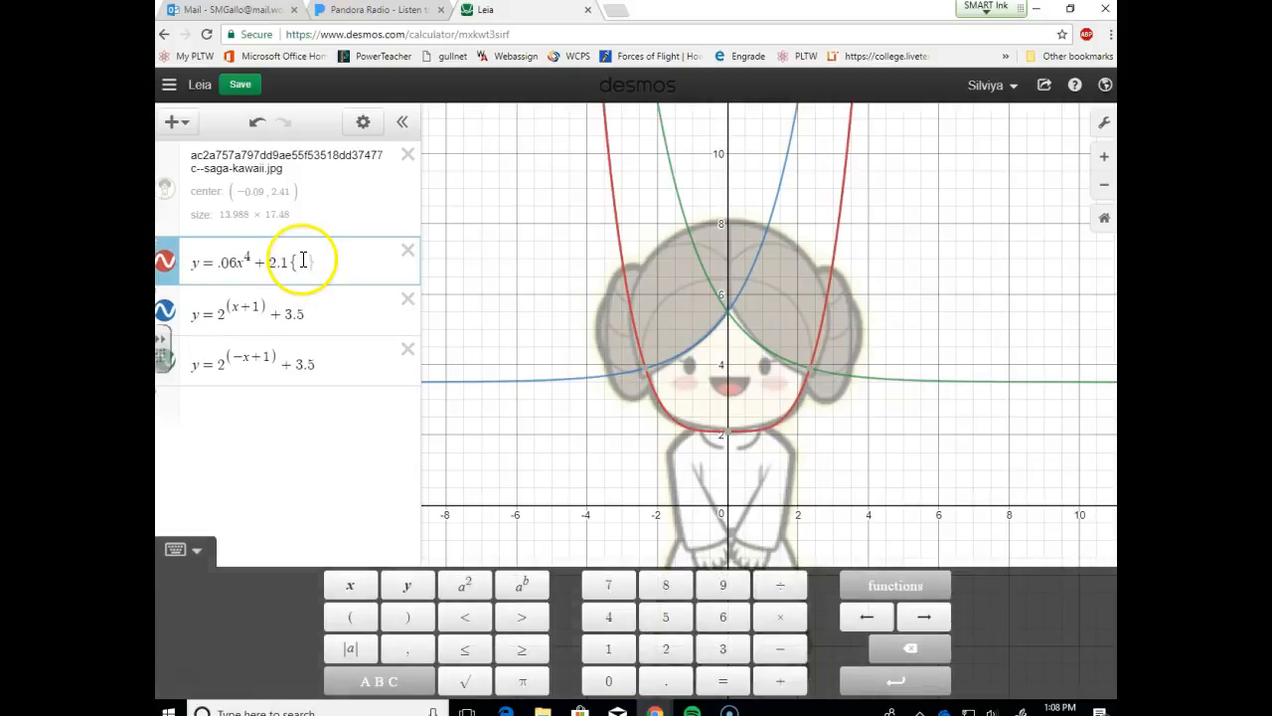
{"action": "left_click_drag", "start_coordinate": [216, 312], "coordinate": [310, 309]}
{"action": "key", "text": "ctrl+c"}
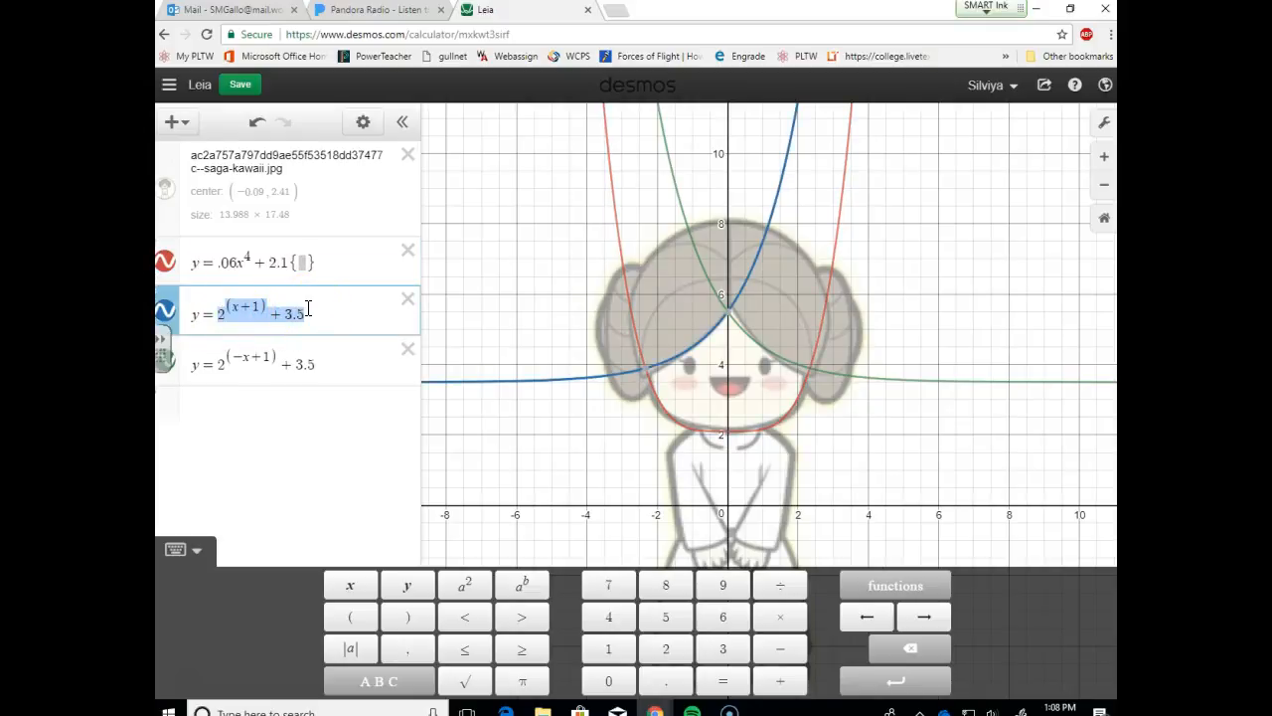
{"action": "left_click", "coordinate": [301, 263]}
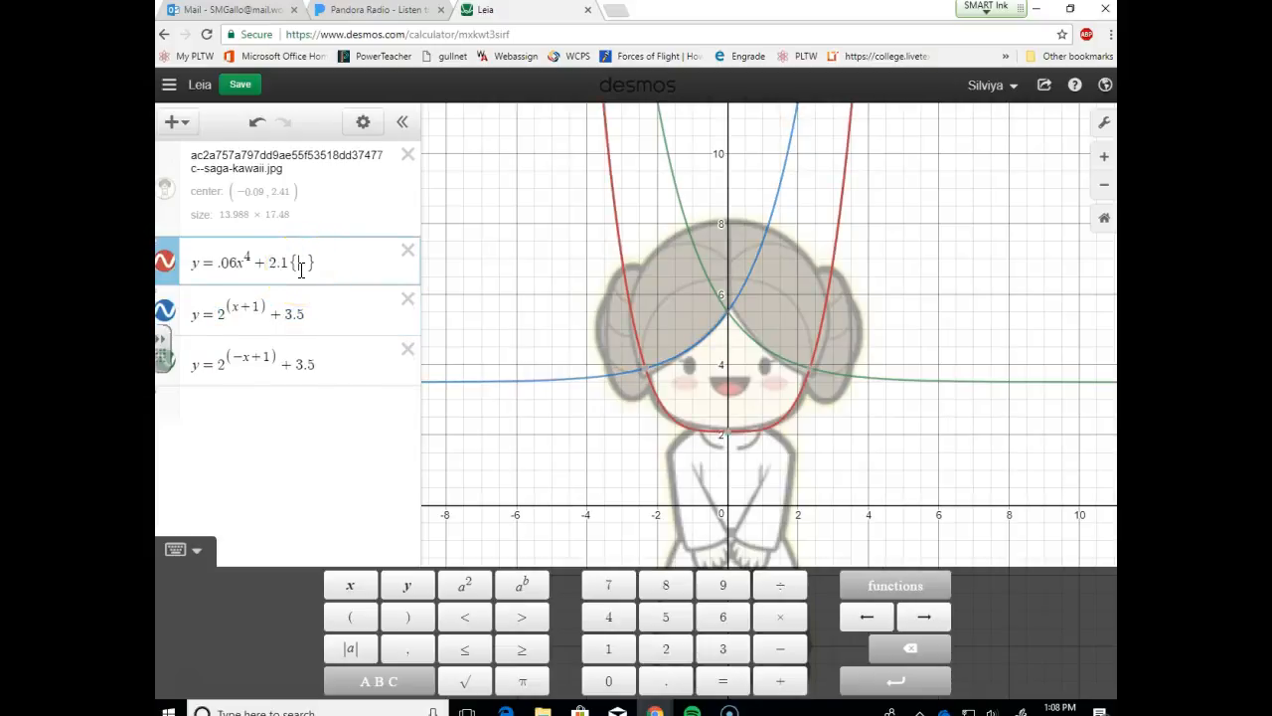
{"action": "key", "text": "ctrl+v"}
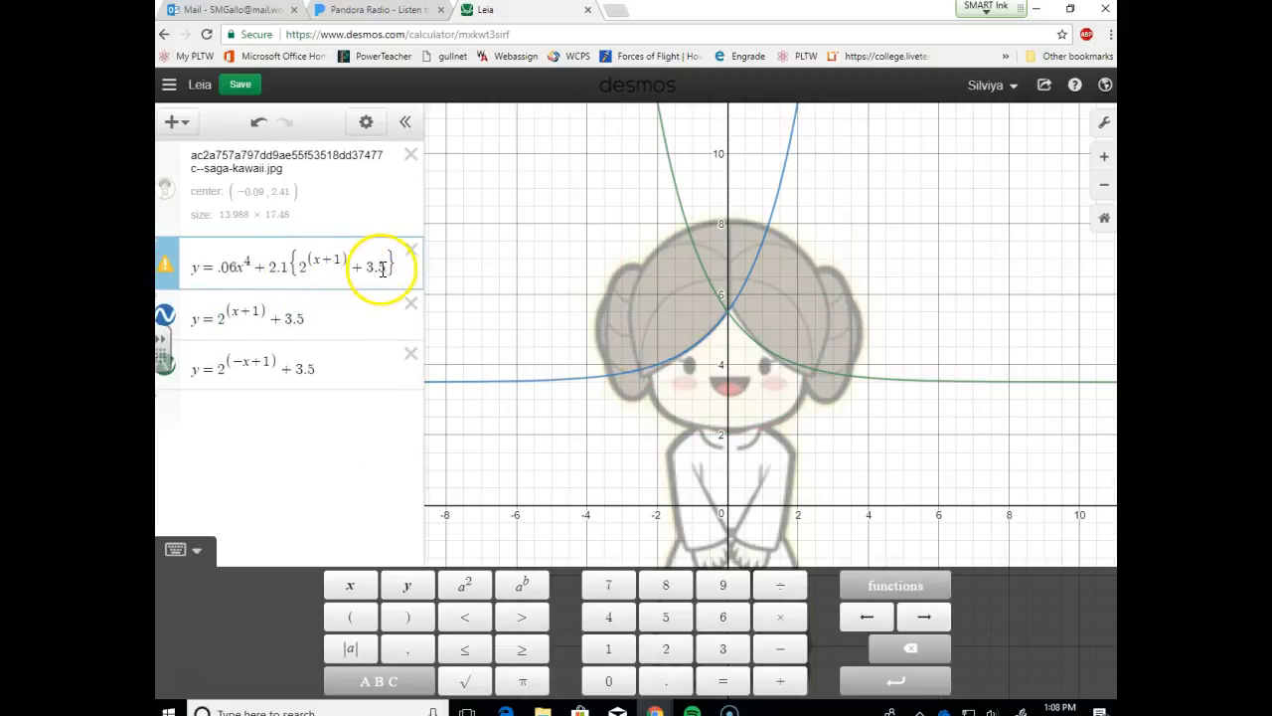
{"action": "left_click", "coordinate": [516, 651]}
{"action": "left_click", "coordinate": [407, 586]}
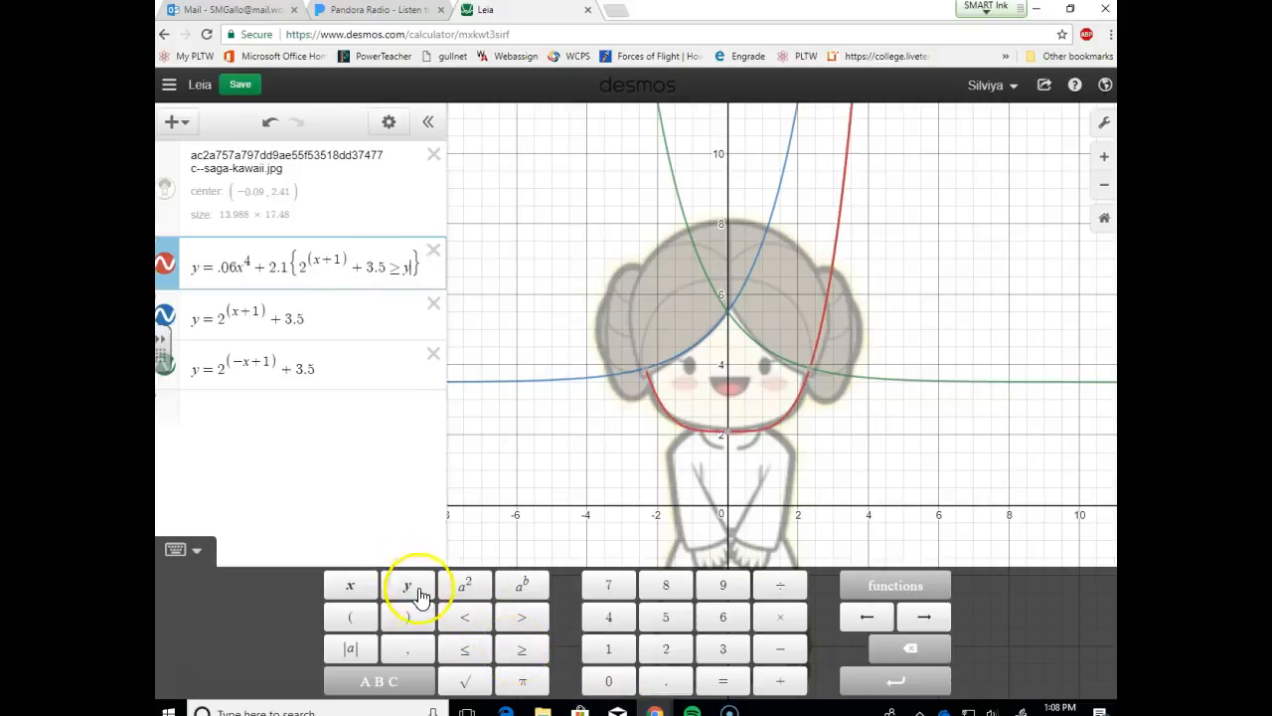
Step: Extend the chin curve's restriction with ≤ 2^(-x+1) + 3.5 from the green hairline equation, and check the trimmed curve against the picture
{"action": "left_click", "coordinate": [464, 650]}
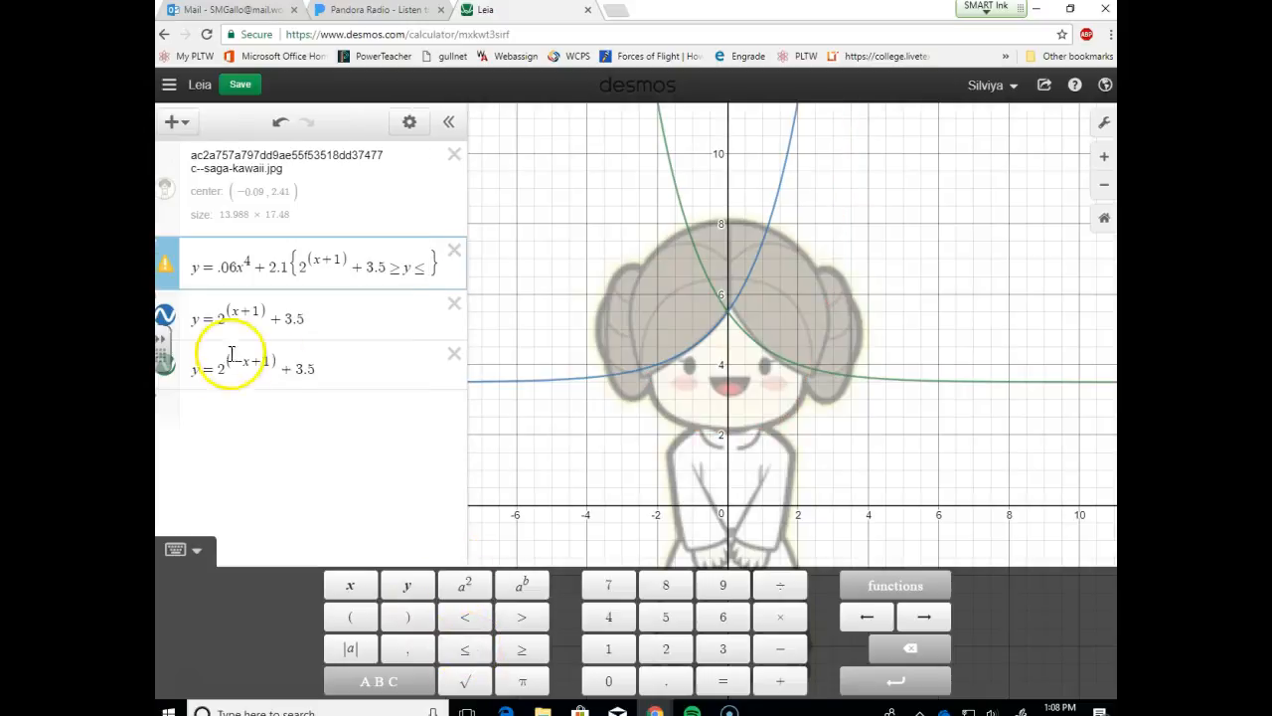
{"action": "left_click_drag", "start_coordinate": [222, 369], "coordinate": [314, 370]}
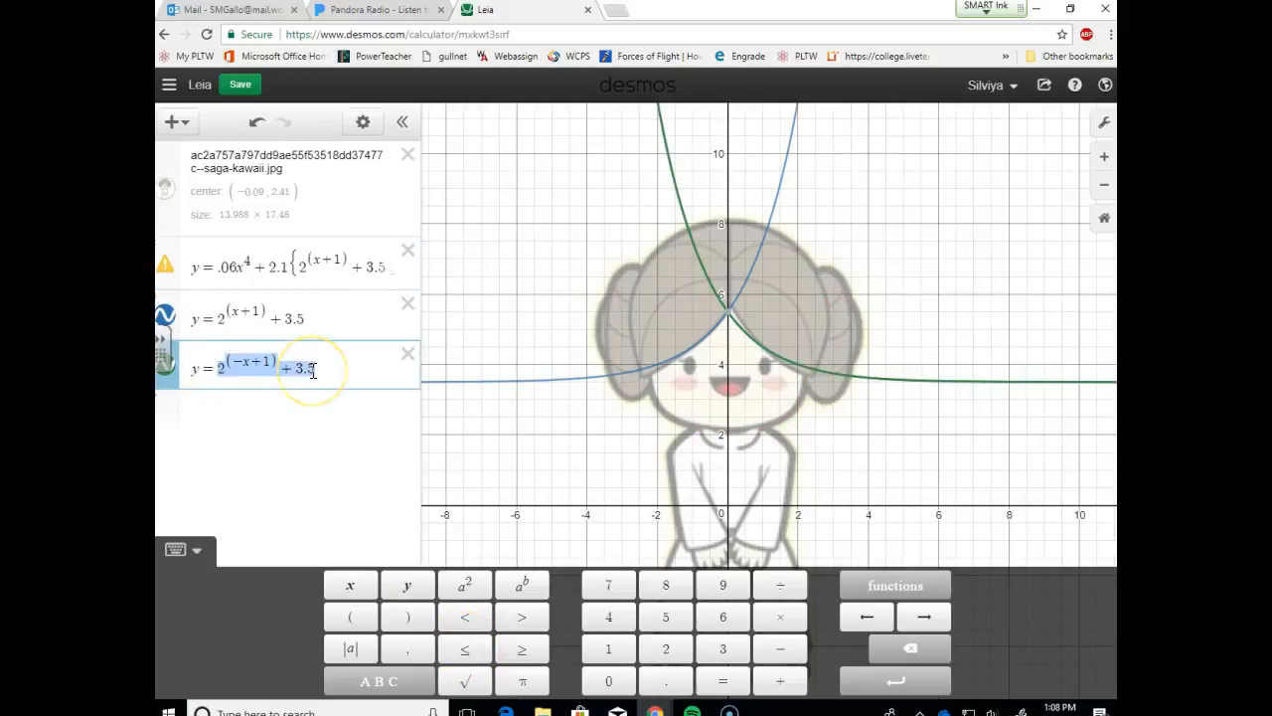
{"action": "left_click", "coordinate": [369, 267]}
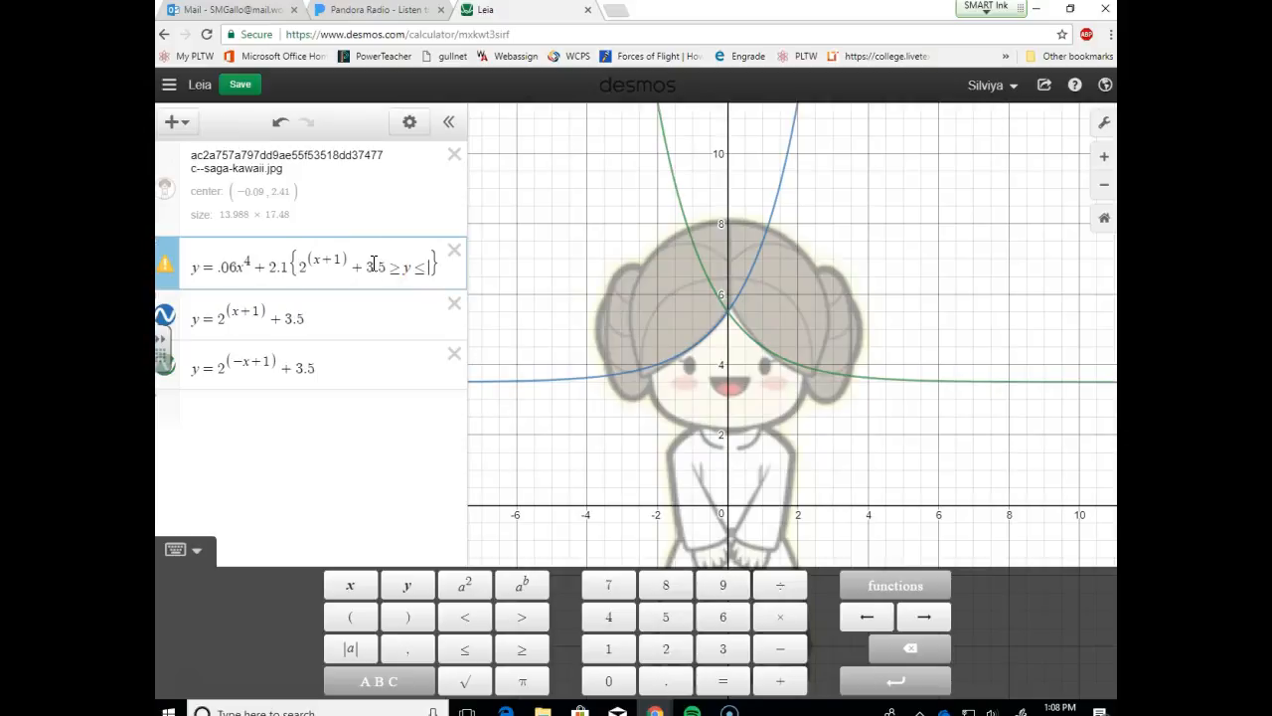
{"action": "type", "text": "2^(−x+1)+3.5"}
{"action": "left_click", "coordinate": [338, 261]}
{"action": "left_click", "coordinate": [792, 416]}
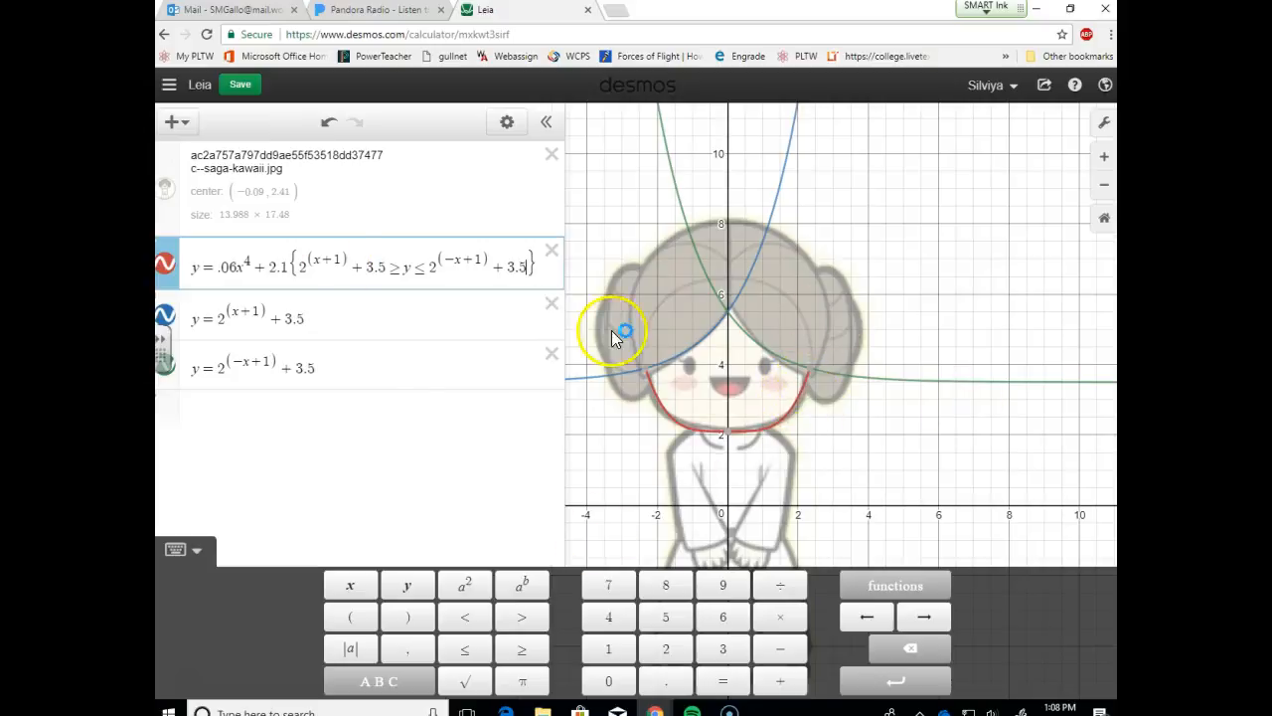
{"action": "left_click", "coordinate": [879, 338]}
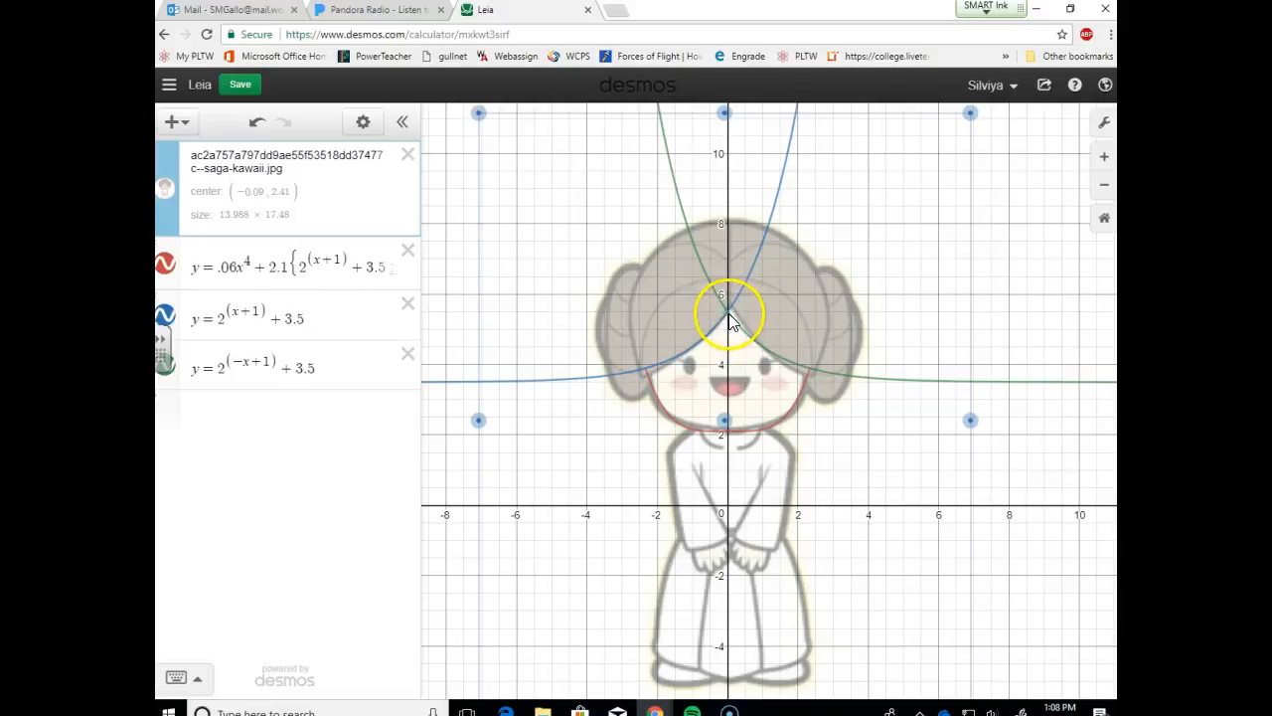
{"action": "left_click", "coordinate": [321, 264]}
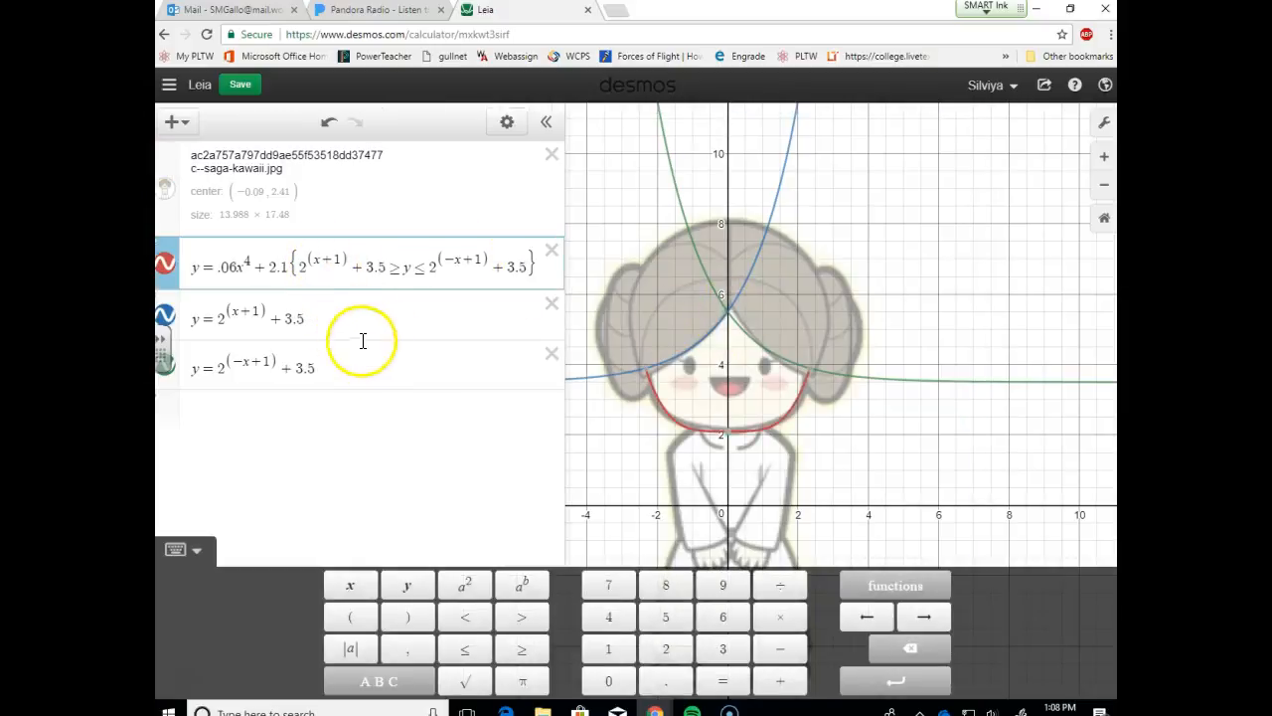
{"action": "left_click", "coordinate": [752, 440]}
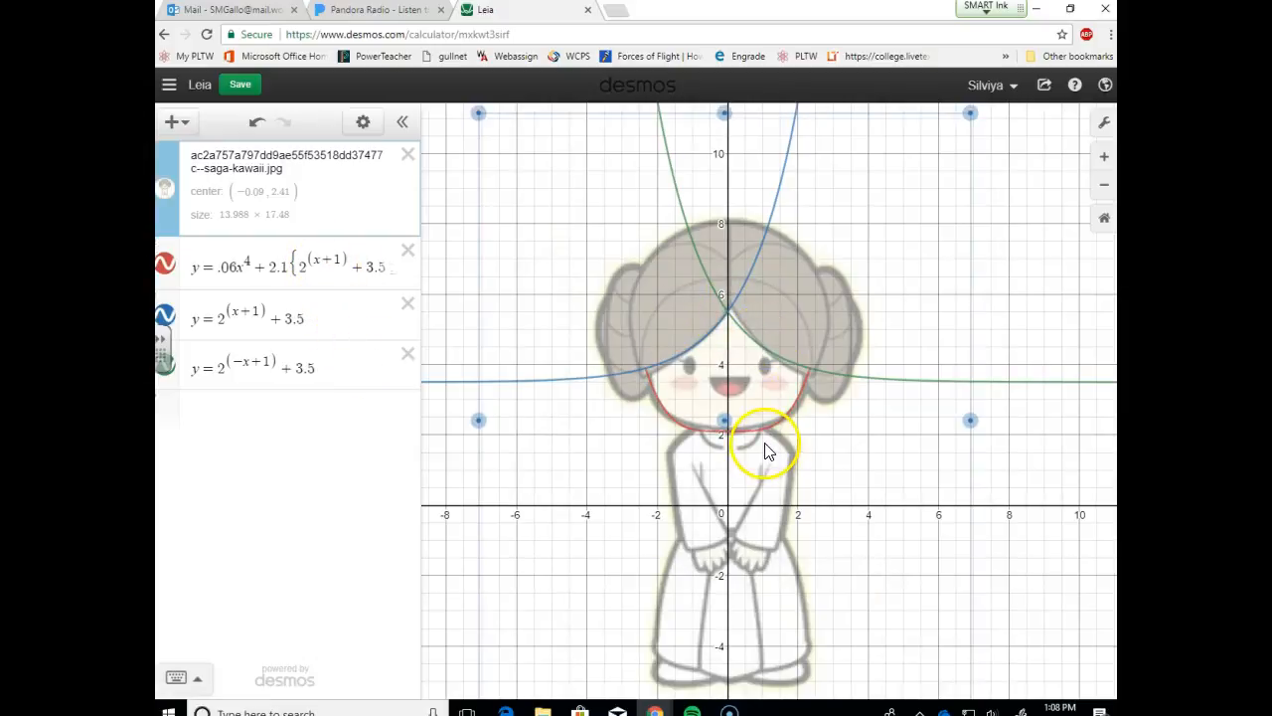
Step: Mark the blue hairline curve's intersections with the chin and green curves, and restrict it to {-2.339 ≤ x ≤ 0}
{"action": "left_click", "coordinate": [653, 373]}
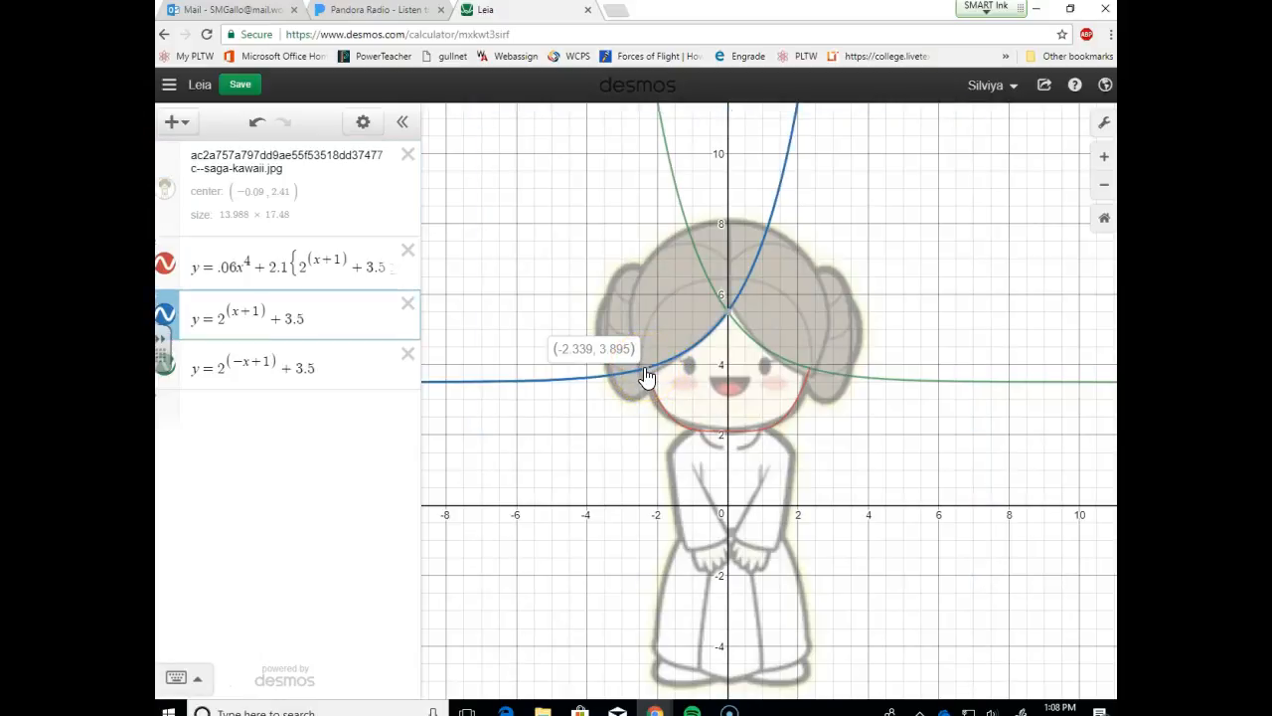
{"action": "left_click", "coordinate": [645, 373]}
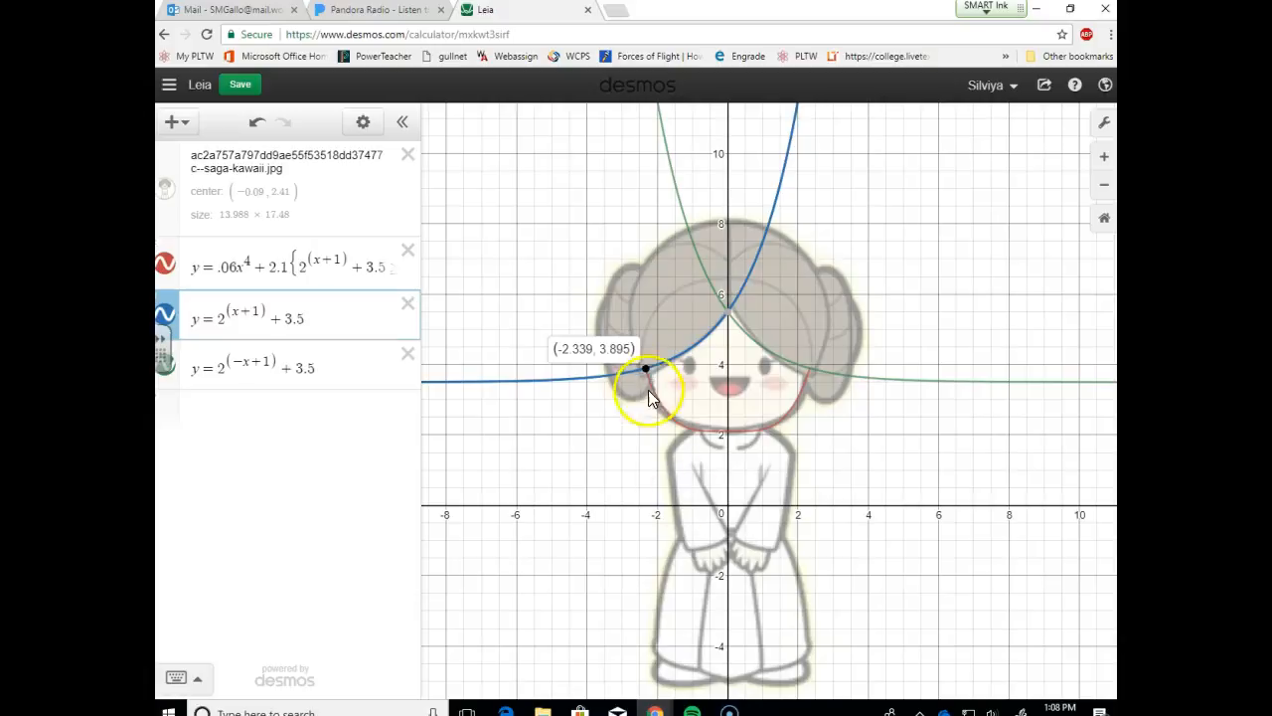
{"action": "left_click", "coordinate": [732, 314]}
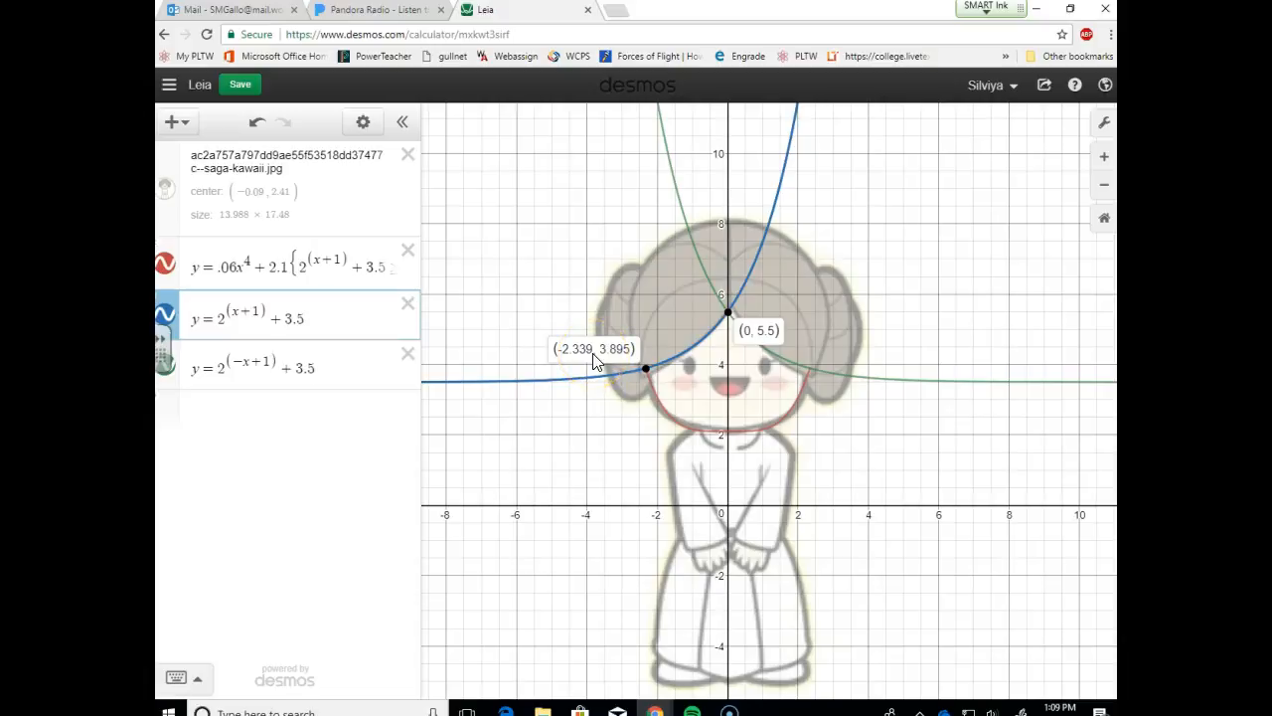
{"action": "left_click", "coordinate": [350, 318]}
{"action": "type", "text": "{-2.339"}
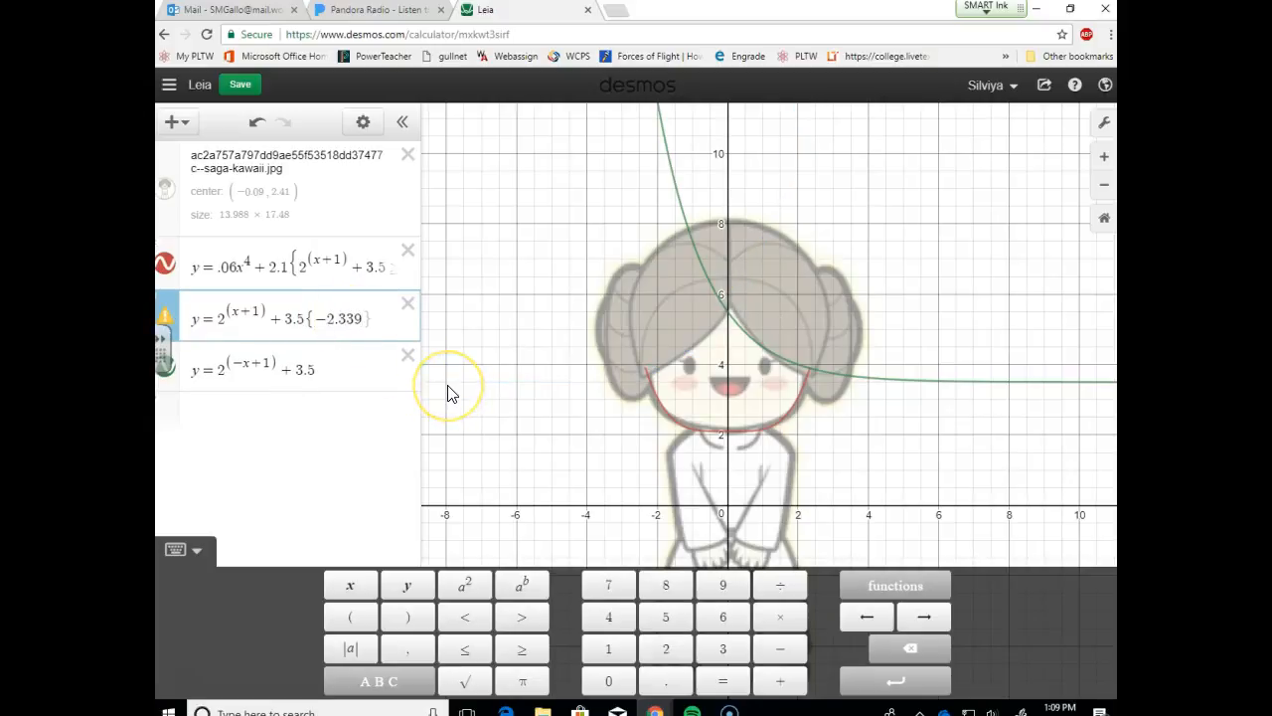
{"action": "left_click", "coordinate": [364, 318]}
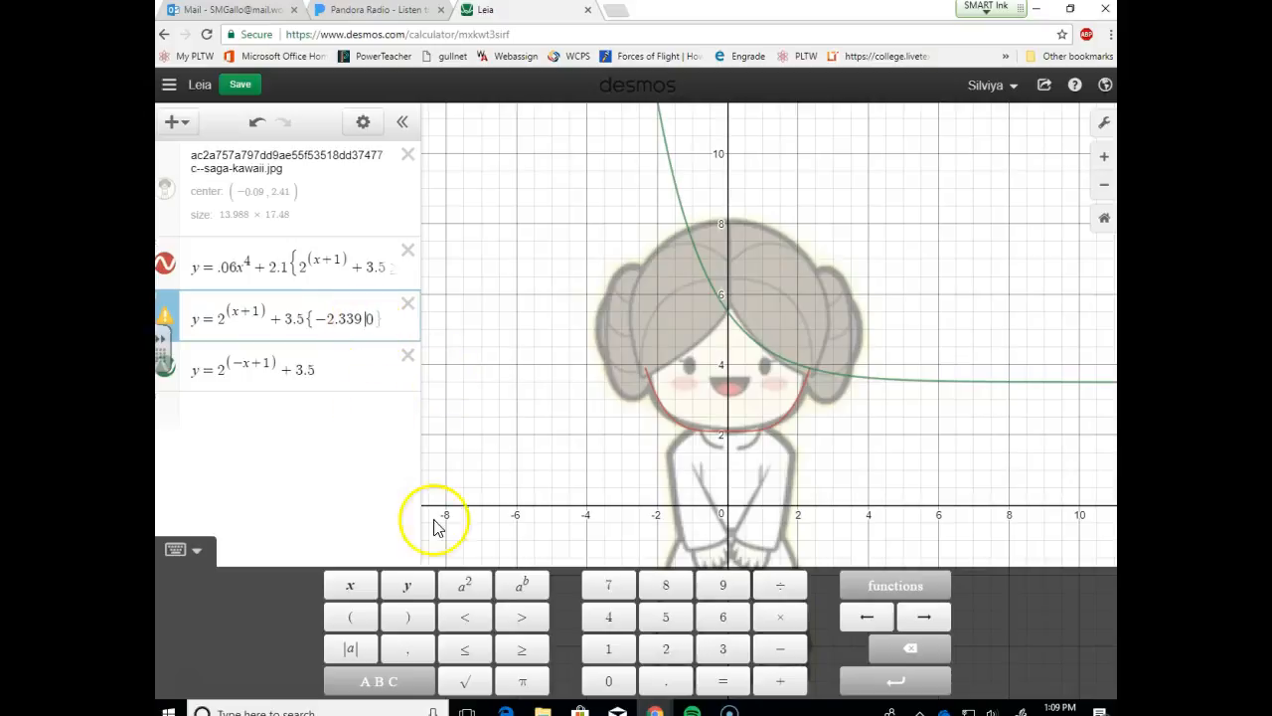
{"action": "left_click", "coordinate": [467, 651]}
{"action": "left_click", "coordinate": [353, 590]}
{"action": "left_click", "coordinate": [465, 649]}
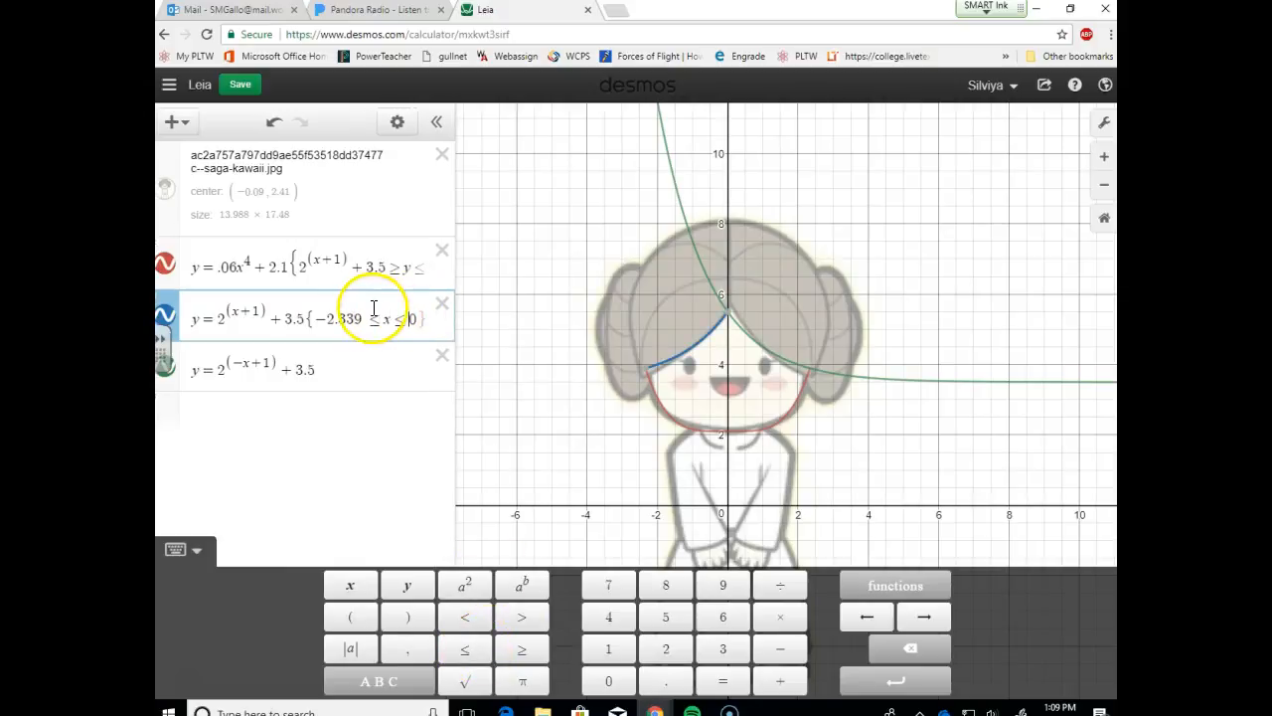
Step: Mark the green hairline curve's endpoints on the graph and restrict the curve to {0 ≤ x ≤ 2.339}
{"action": "mouse_move", "coordinate": [646, 377]}
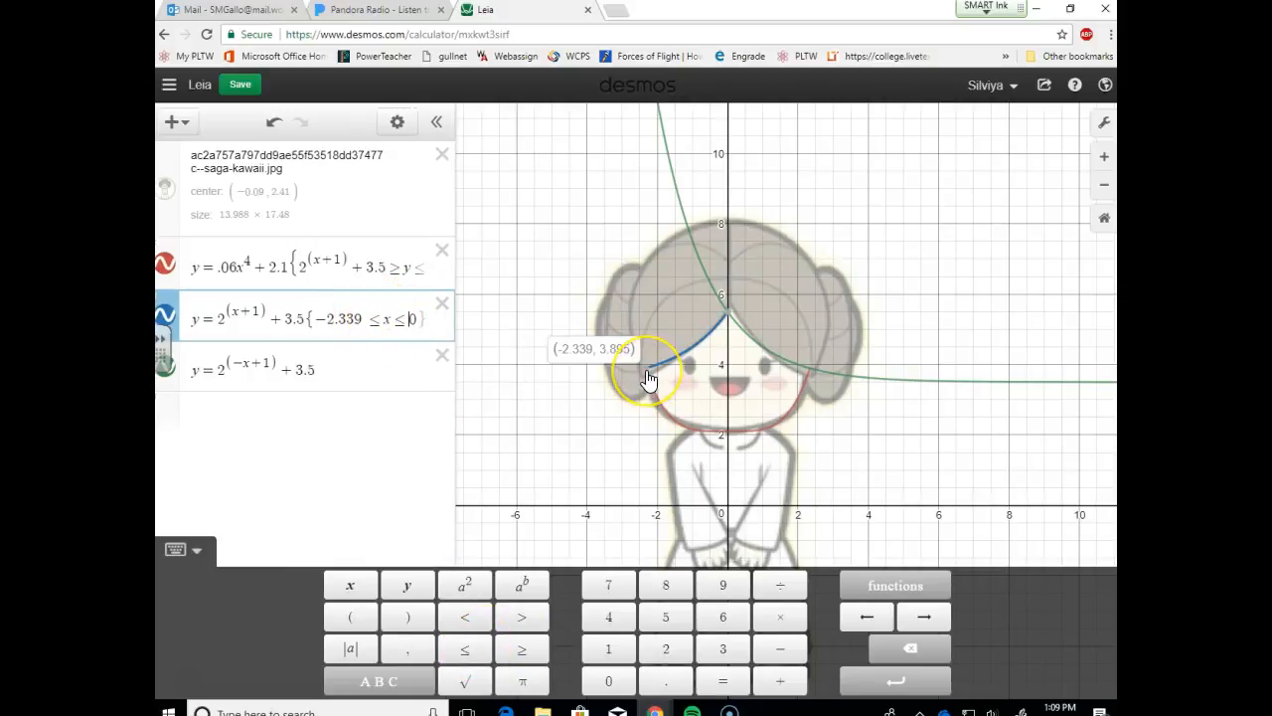
{"action": "left_click", "coordinate": [734, 320]}
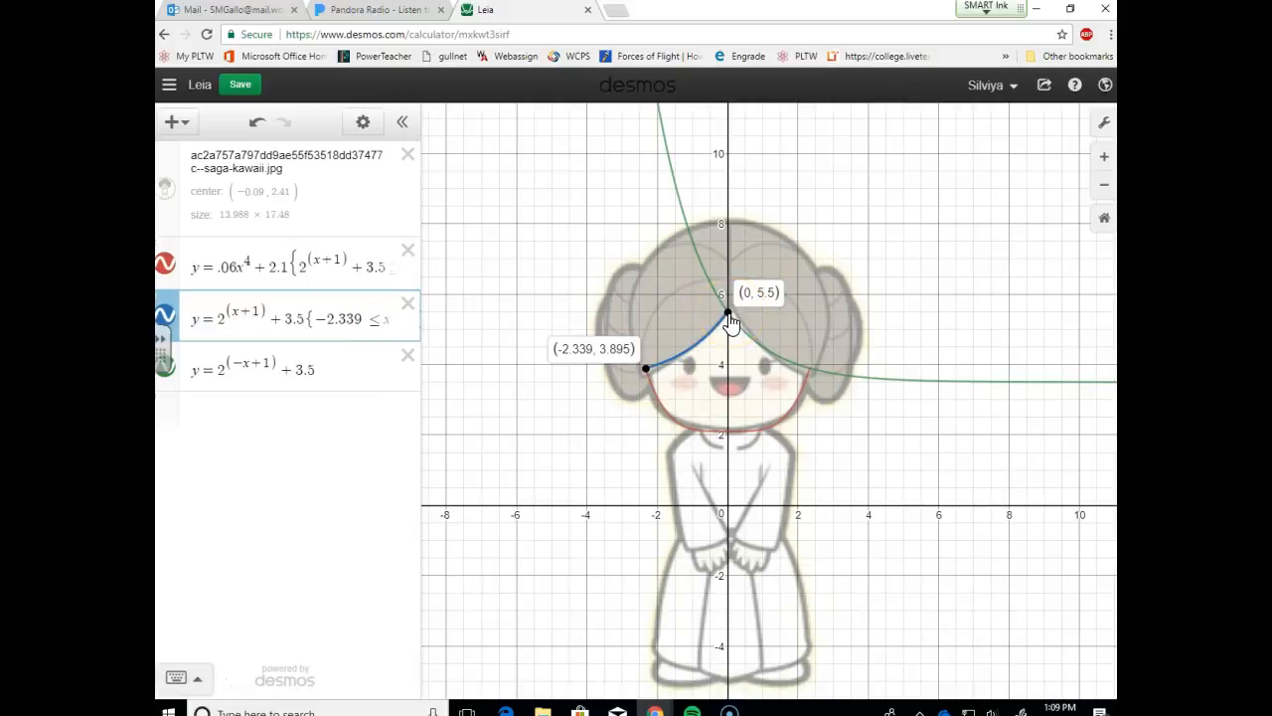
{"action": "left_click", "coordinate": [732, 322]}
{"action": "left_click", "coordinate": [810, 368]}
{"action": "left_click", "coordinate": [812, 375]}
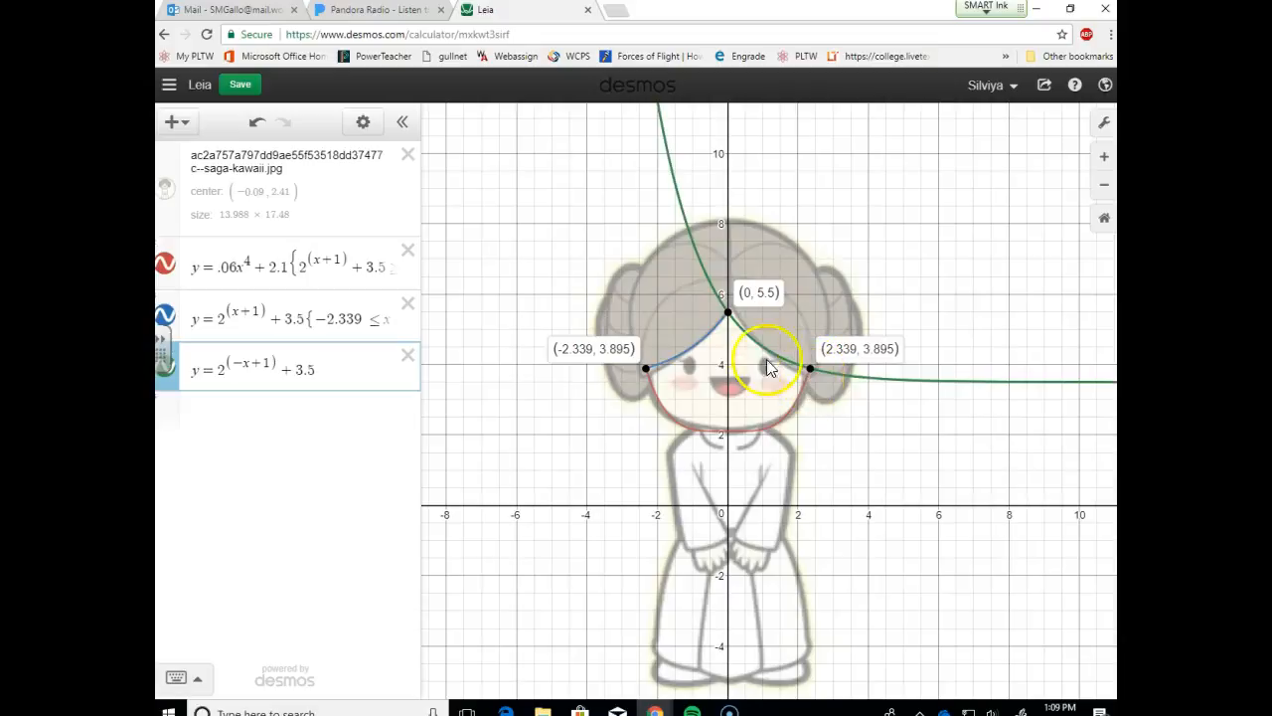
{"action": "left_click", "coordinate": [691, 342]}
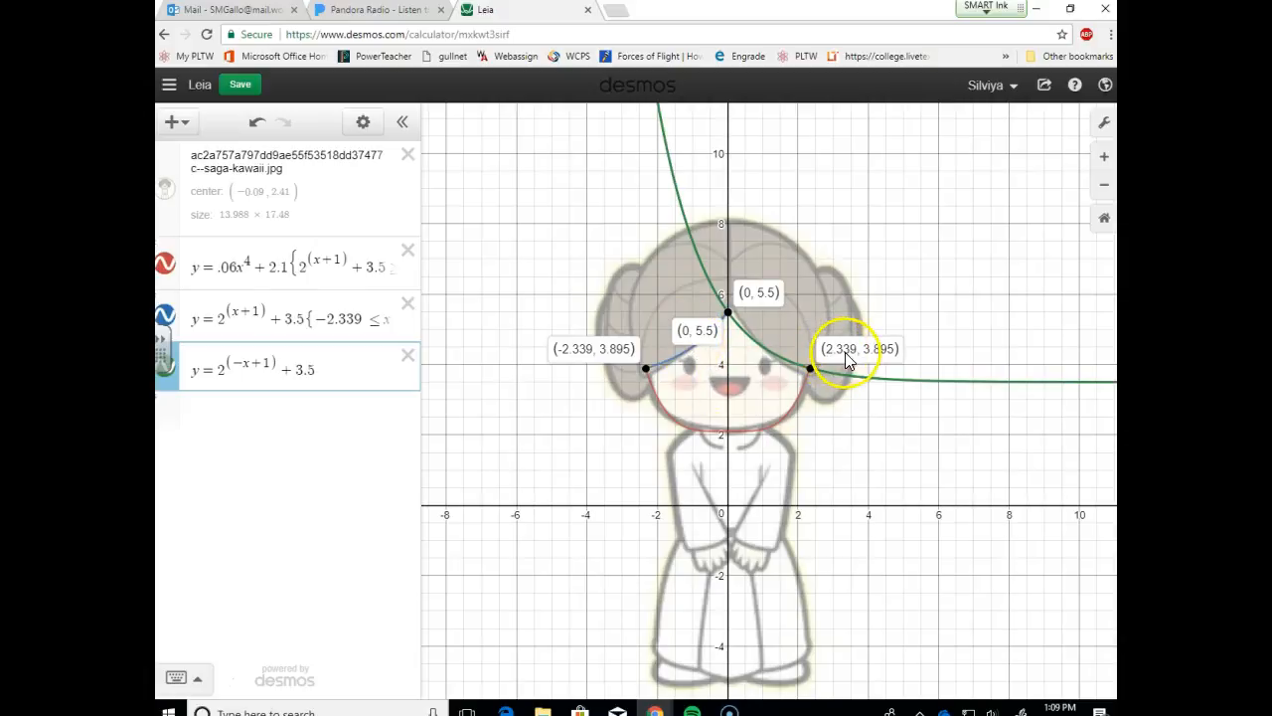
{"action": "left_click", "coordinate": [338, 371]}
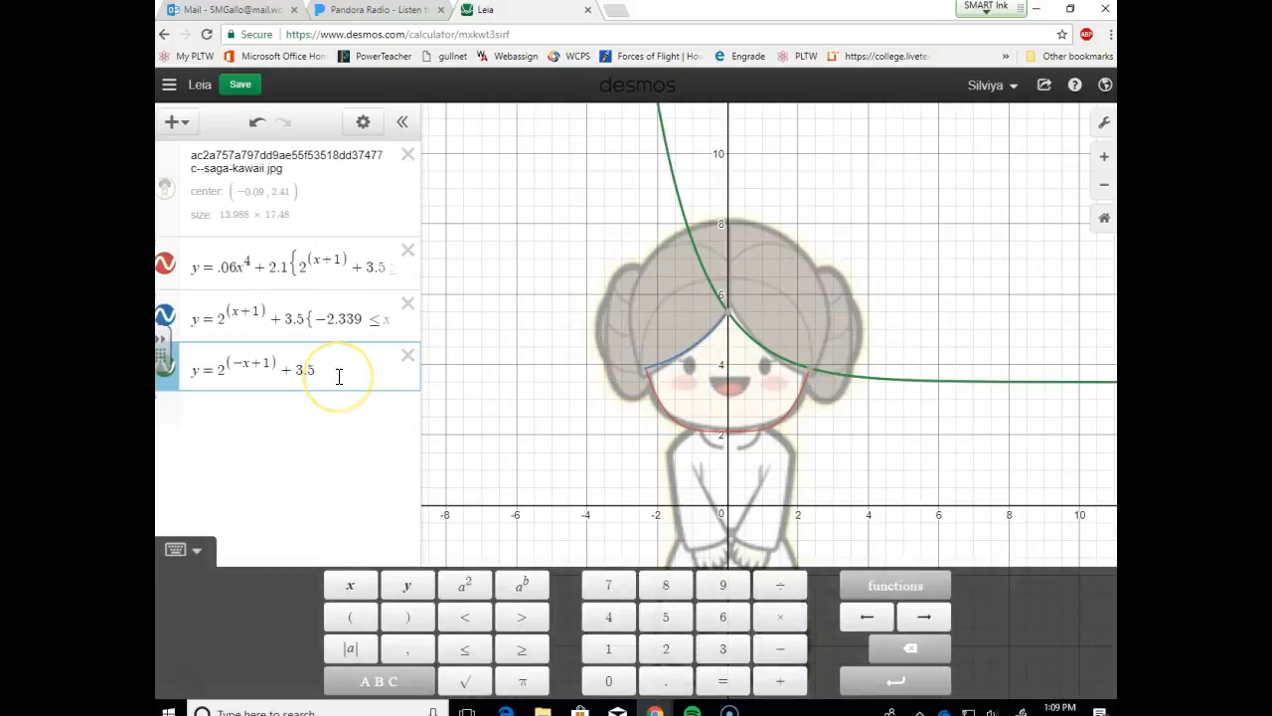
{"action": "type", "text": "{0 ≤"}
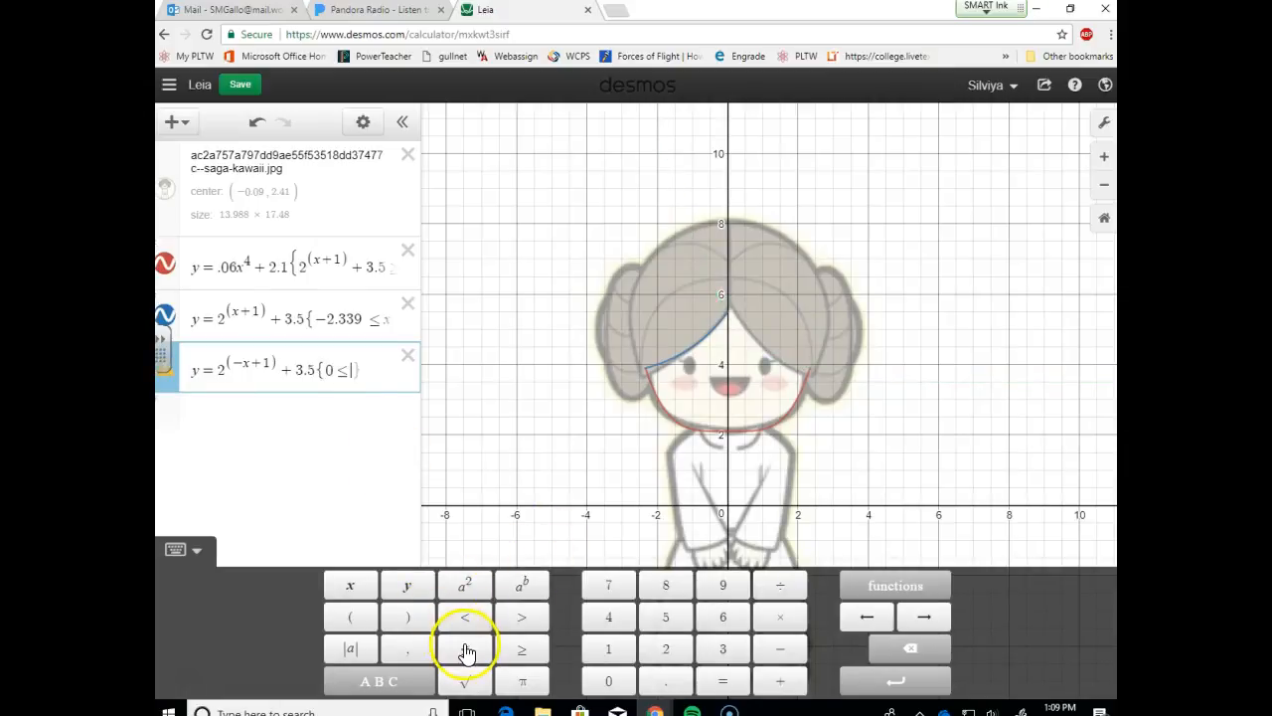
{"action": "left_click", "coordinate": [366, 587]}
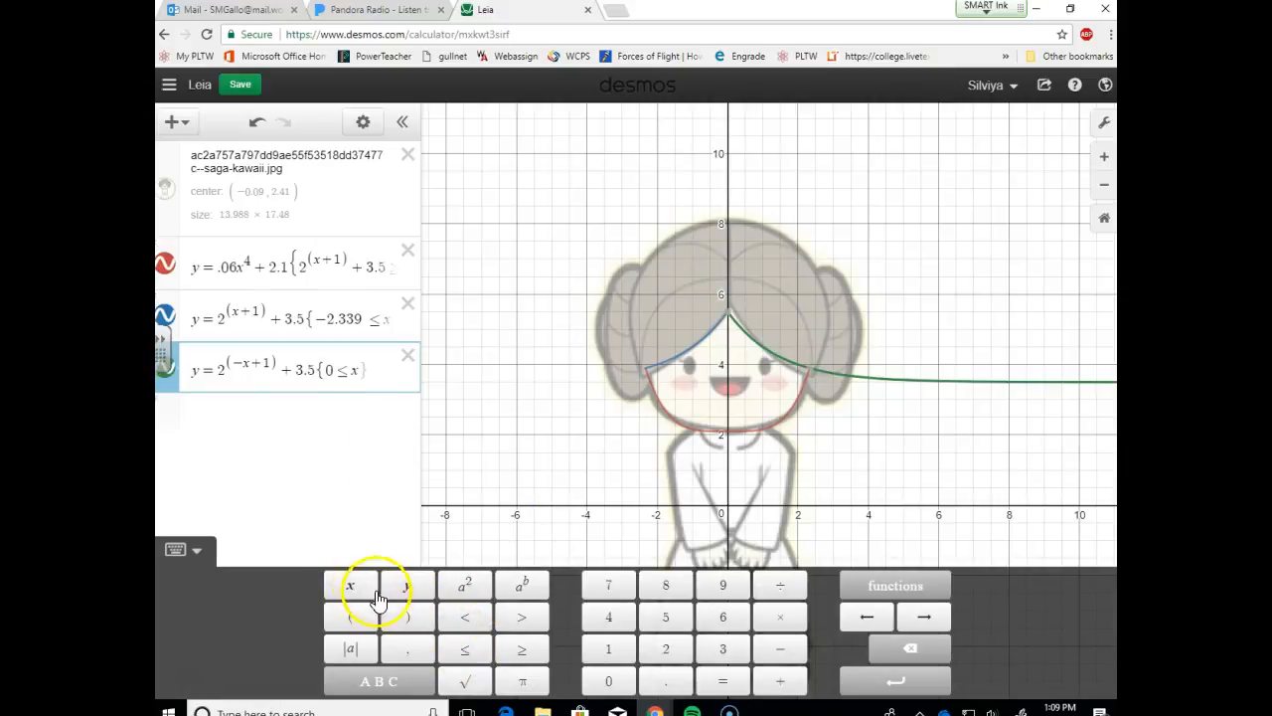
{"action": "left_click", "coordinate": [469, 654]}
{"action": "type", "text": "2.339"}
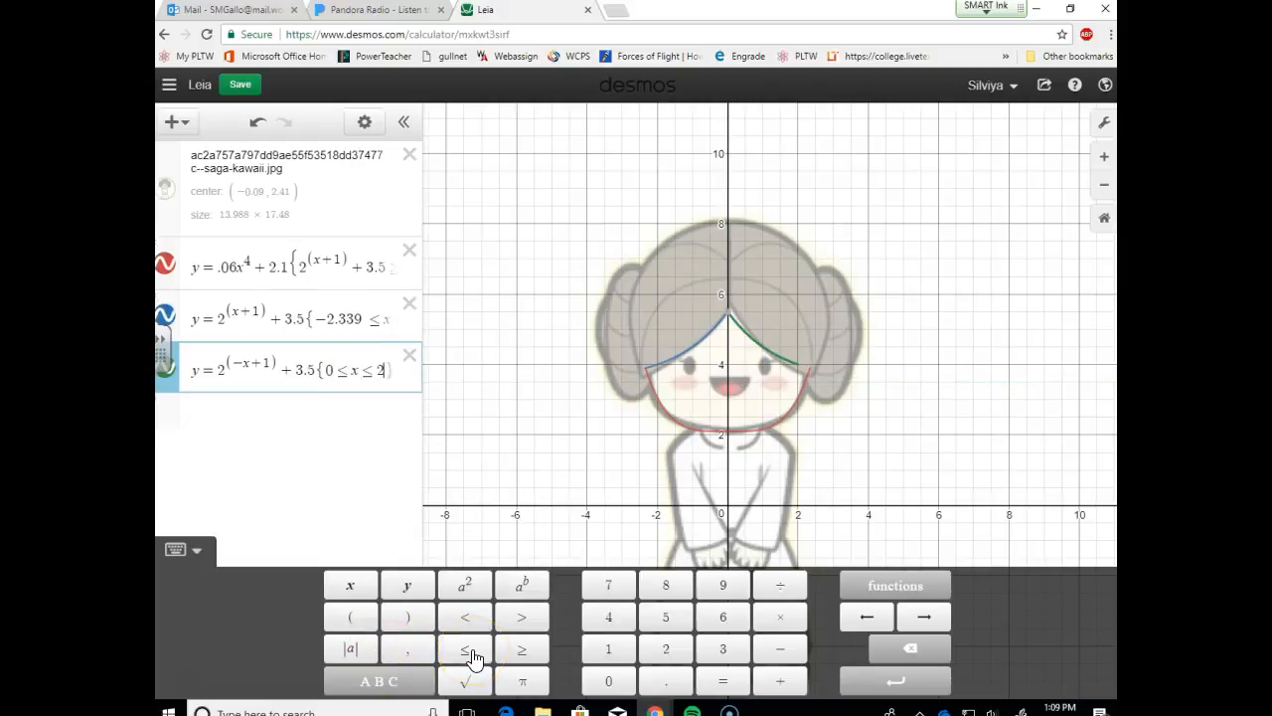
{"action": "left_click", "coordinate": [944, 482]}
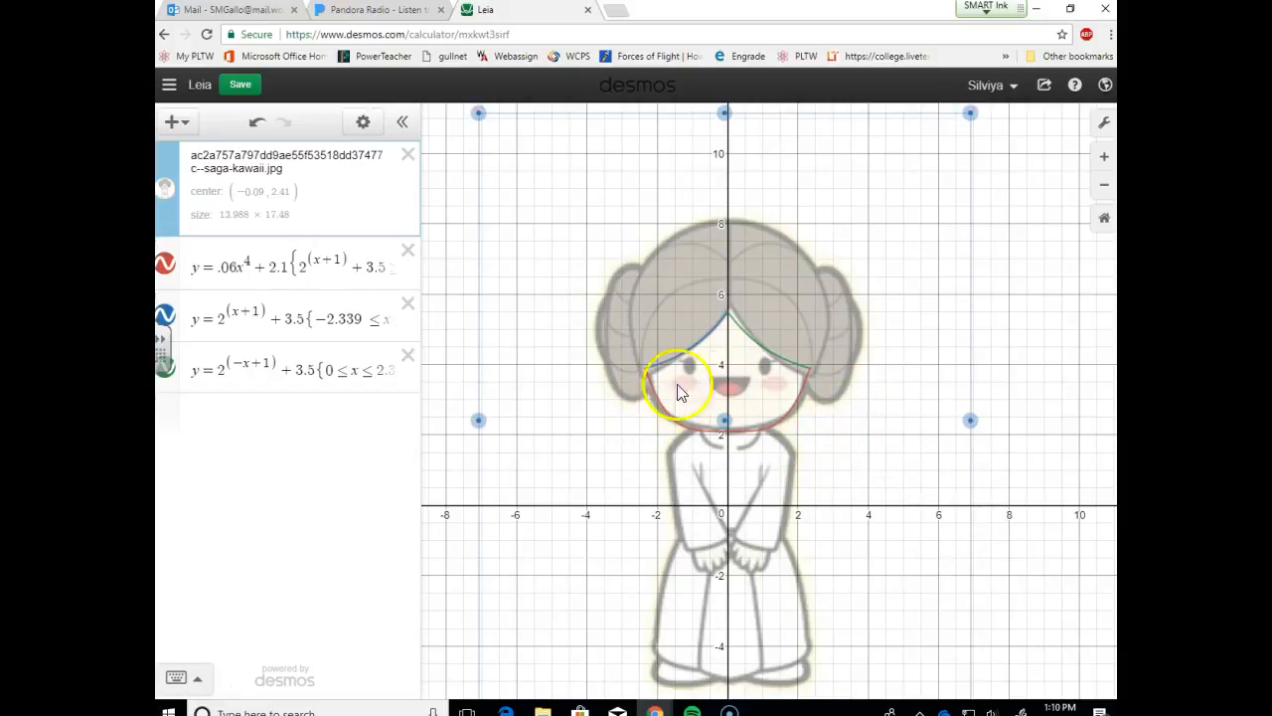
Step: Start an ellipse equation in a new expression with the term (x-0)^2/2^2
{"action": "left_click", "coordinate": [227, 417]}
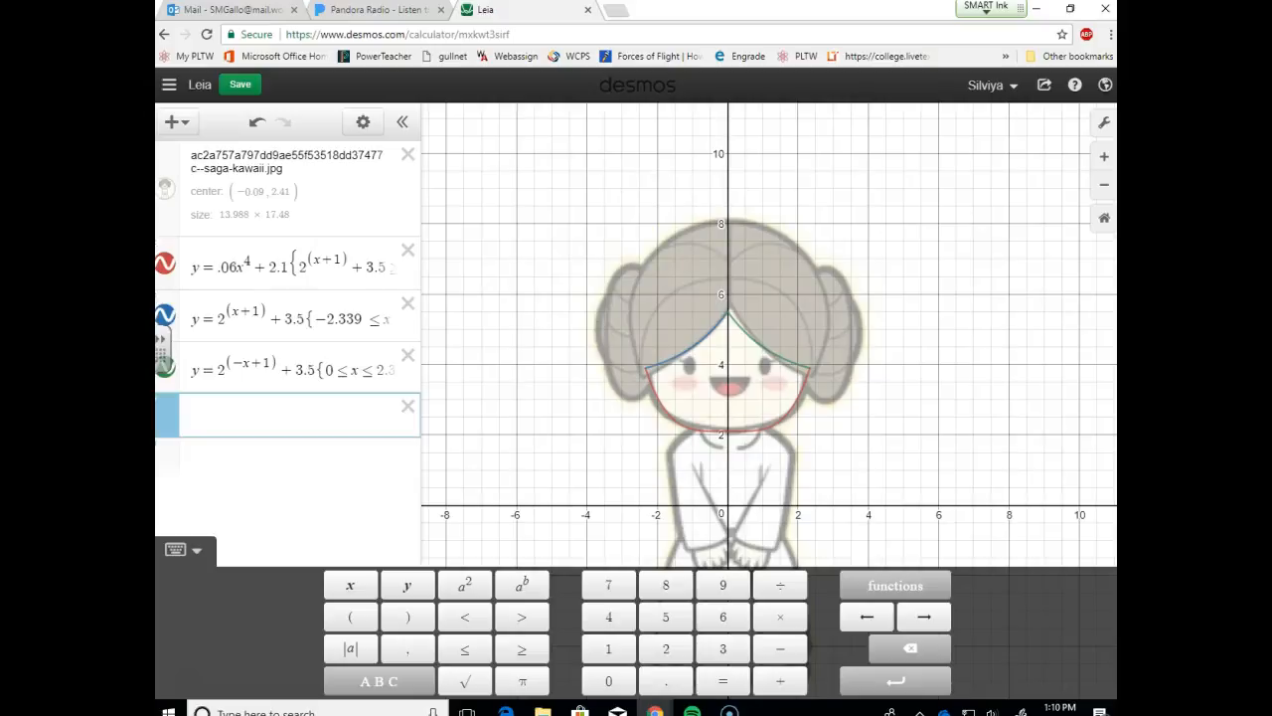
{"action": "type", "text": "x-0"}
{"action": "left_click", "coordinate": [466, 587]}
{"action": "type", "text": "/"}
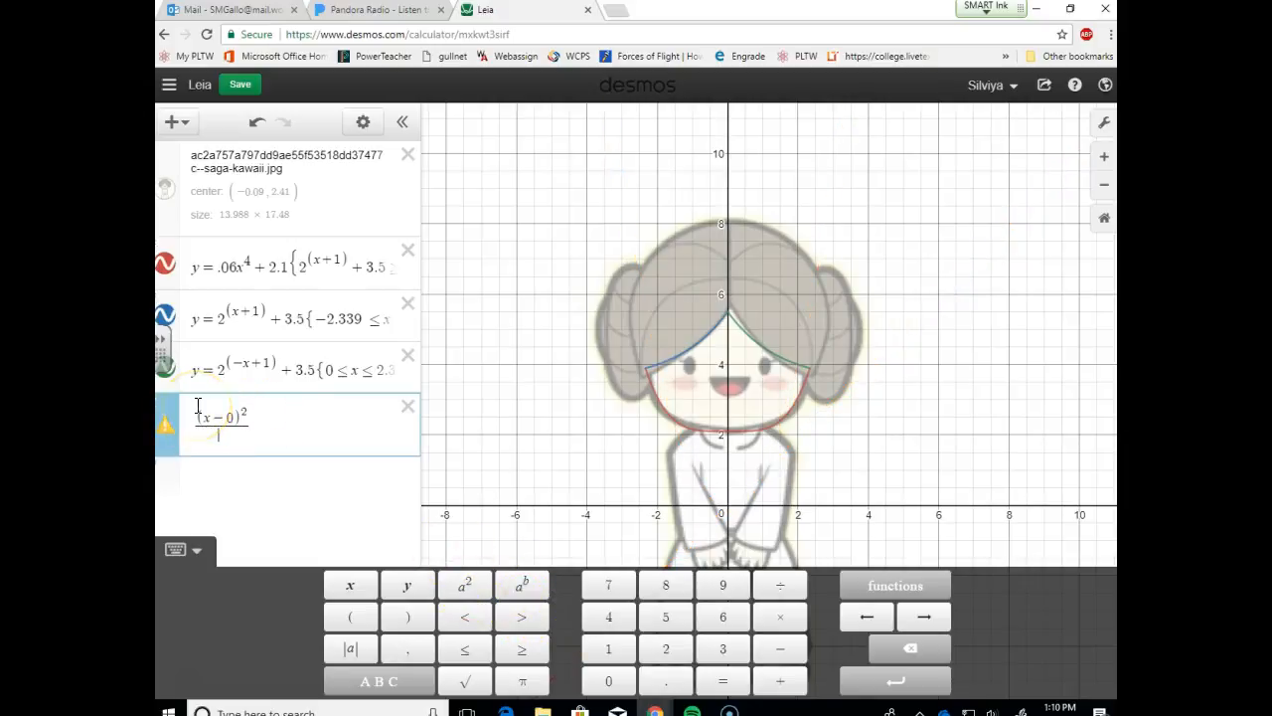
{"action": "type", "text": "2^2"}
Step: Complete the ellipse equation by adding the term (y-0)^2/1^2 and setting the sum equal to 1
{"action": "left_click", "coordinate": [300, 424]}
{"action": "type", "text": "+ (y-0"}
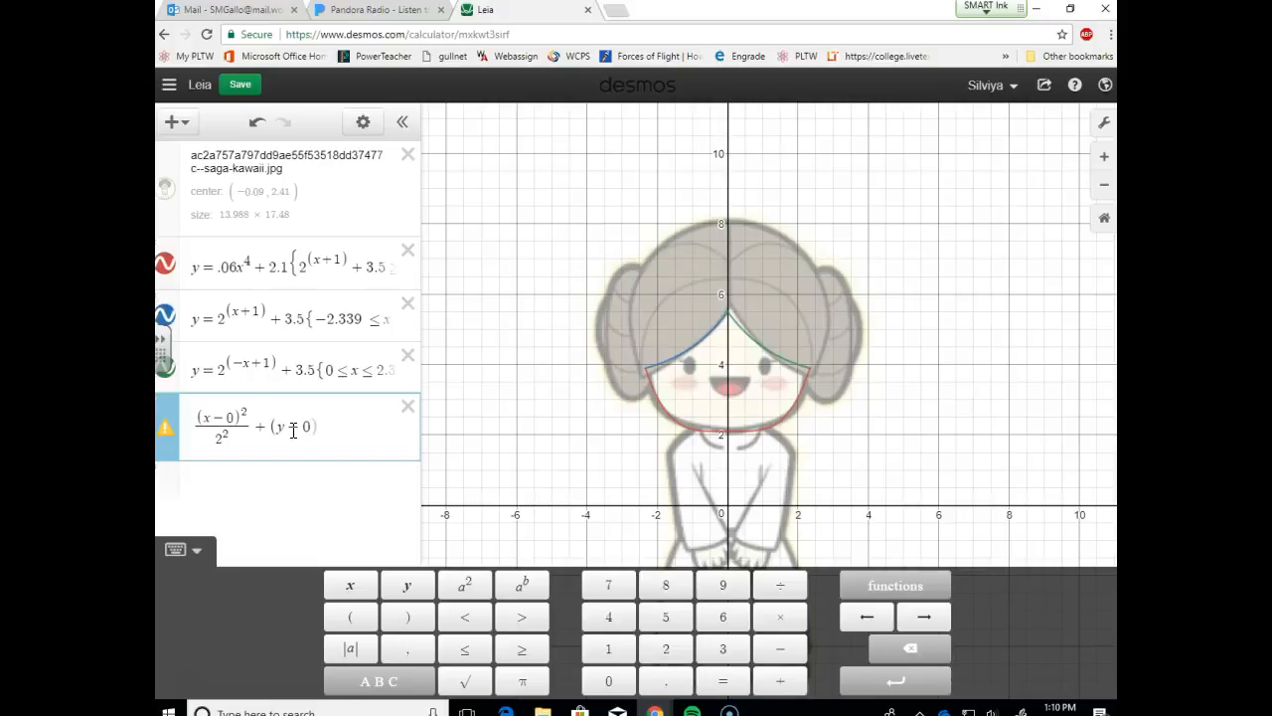
{"action": "left_click", "coordinate": [457, 586]}
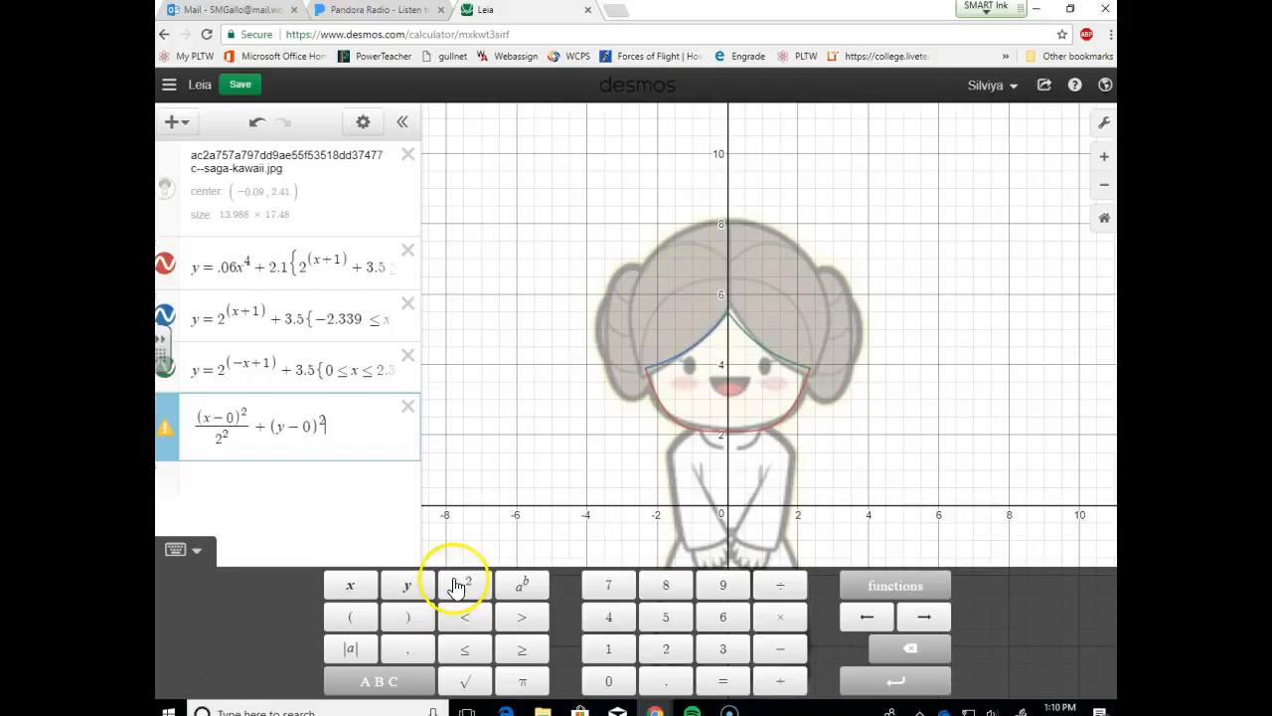
{"action": "left_click", "coordinate": [781, 586]}
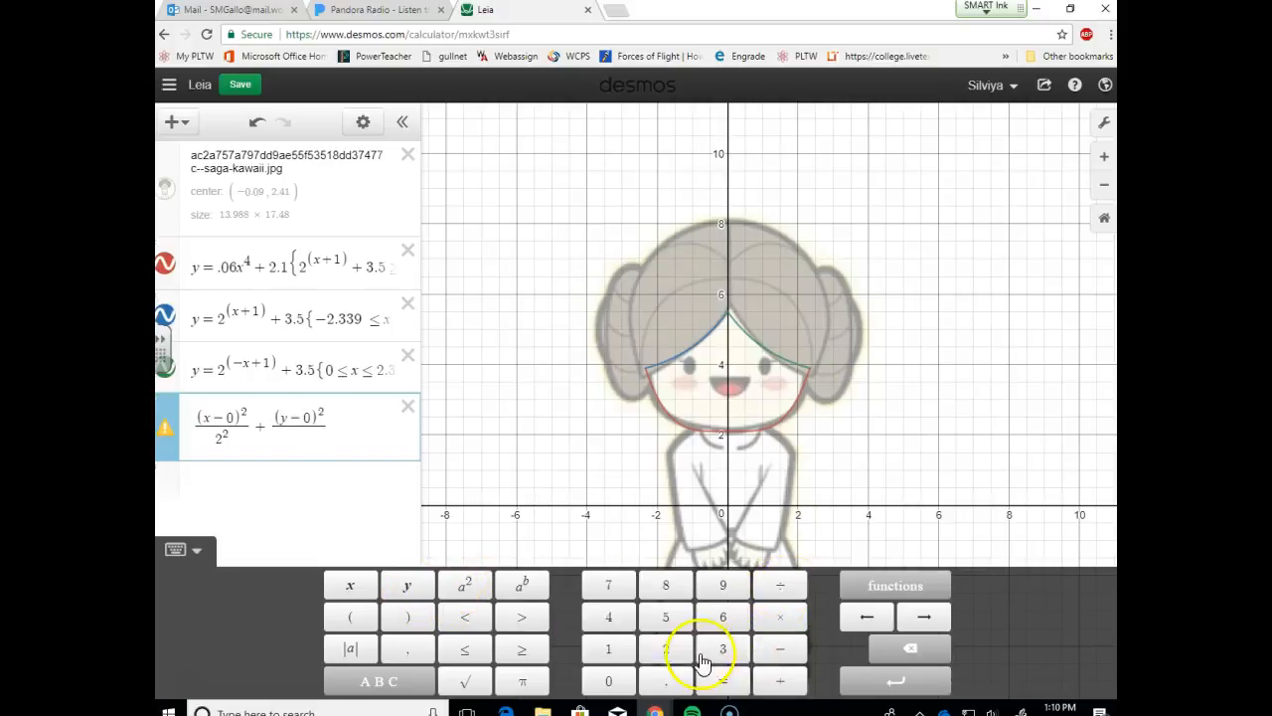
{"action": "left_click", "coordinate": [618, 656]}
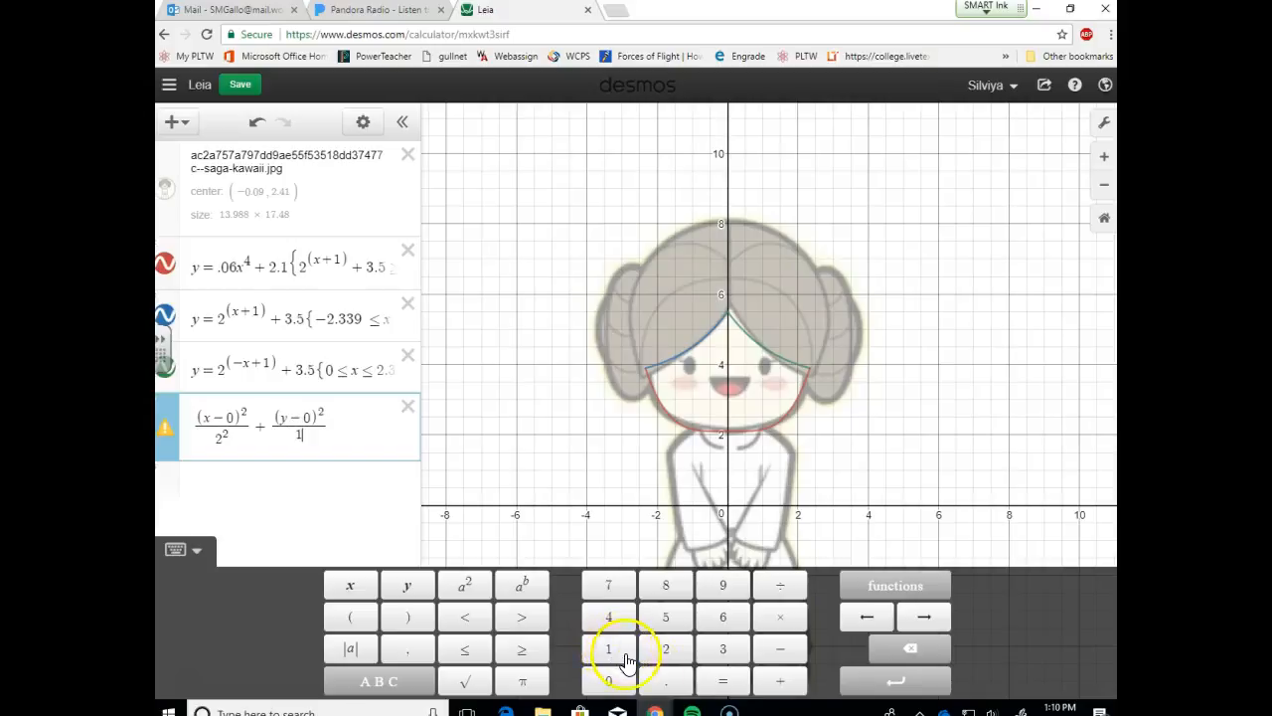
{"action": "left_click", "coordinate": [473, 586]}
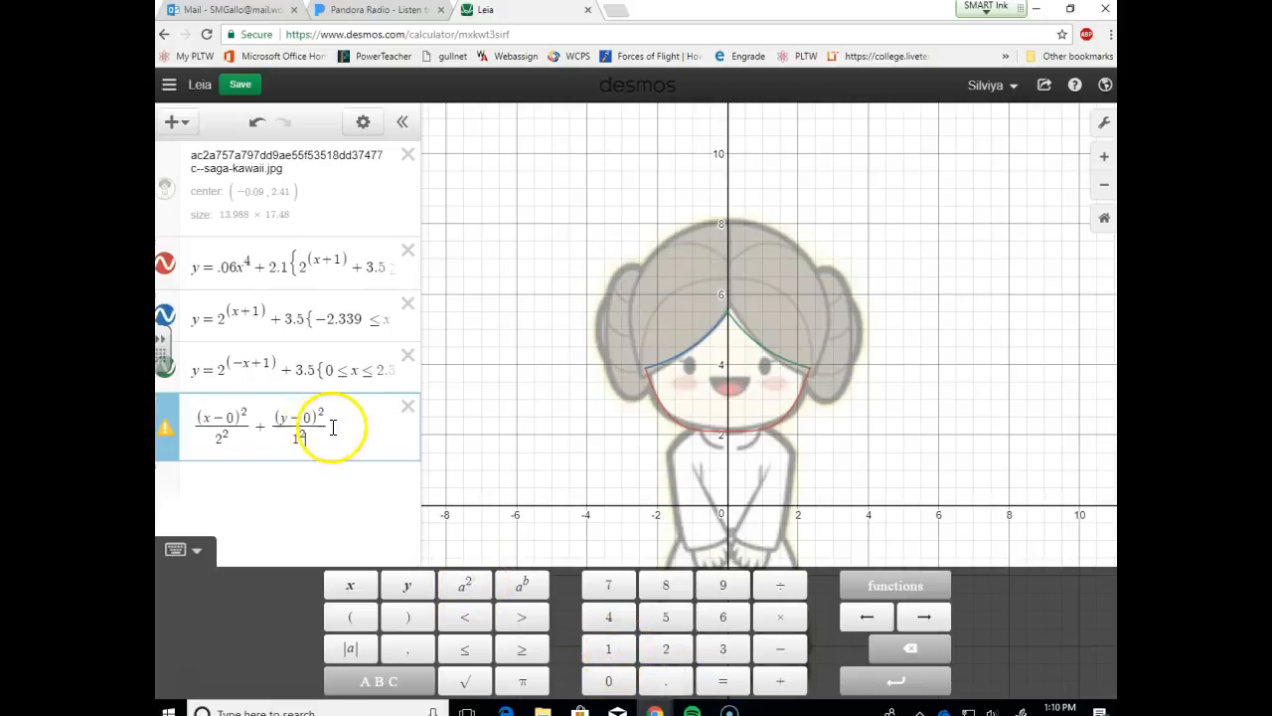
{"action": "type", "text": "=1"}
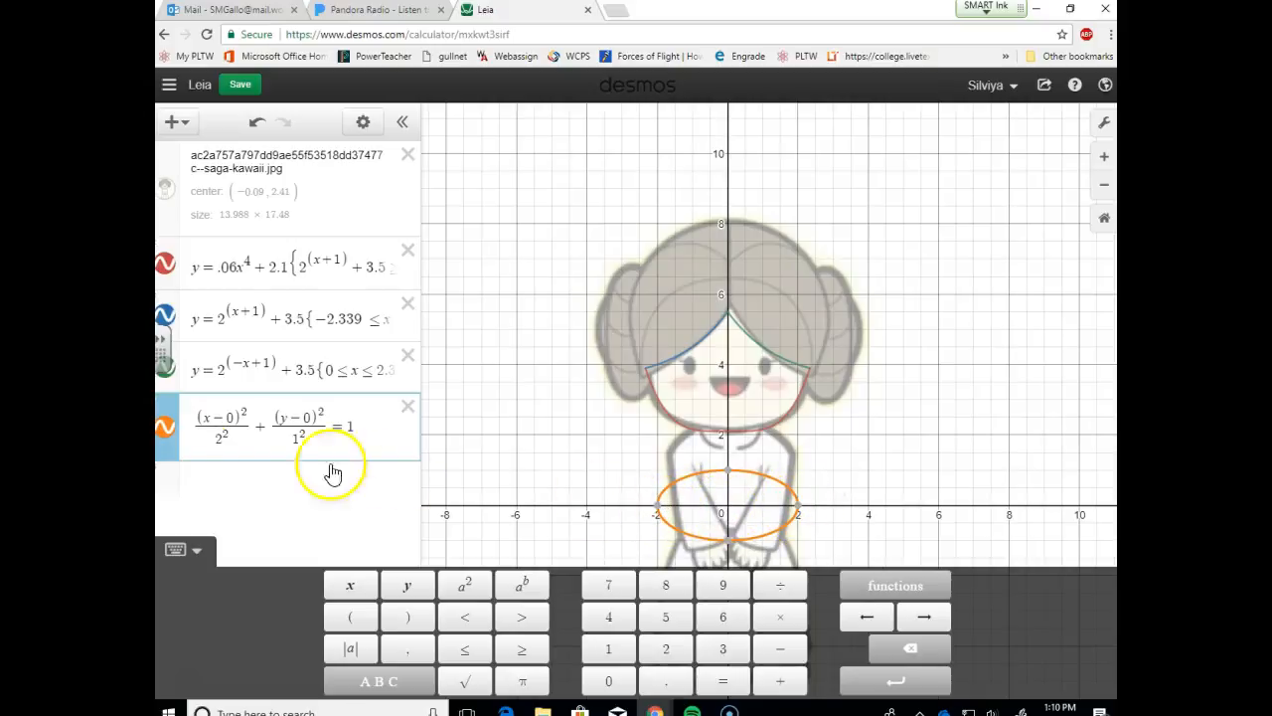
Step: Move the ellipse up to the hair by changing its y term to (y-5)^2
{"action": "double_click", "coordinate": [221, 438]}
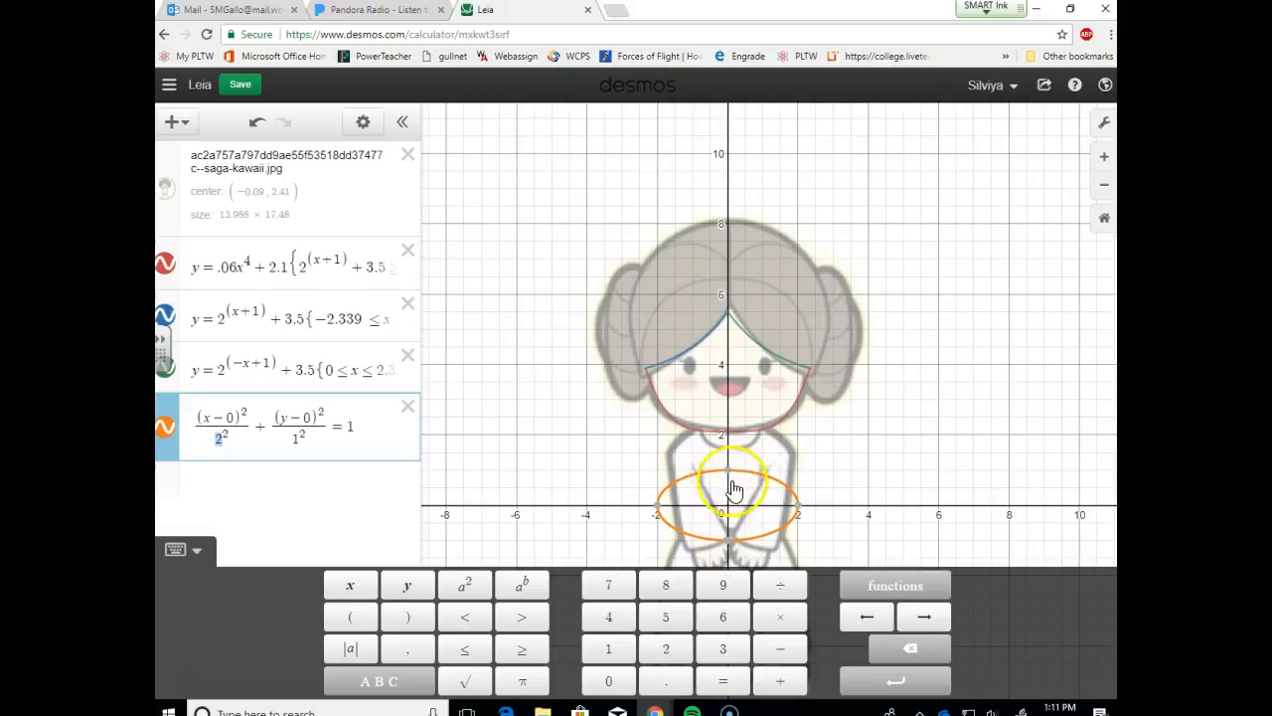
{"action": "left_click_drag", "start_coordinate": [299, 438], "coordinate": [291, 439]}
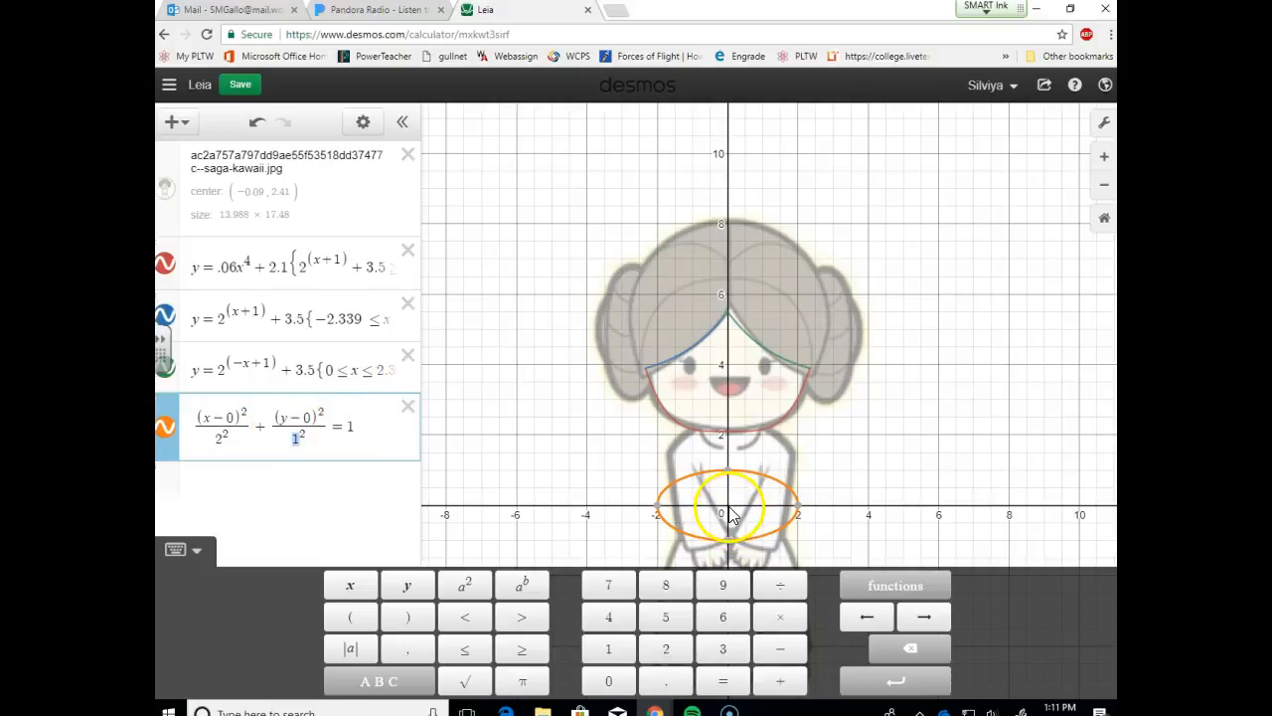
{"action": "left_click", "coordinate": [232, 417]}
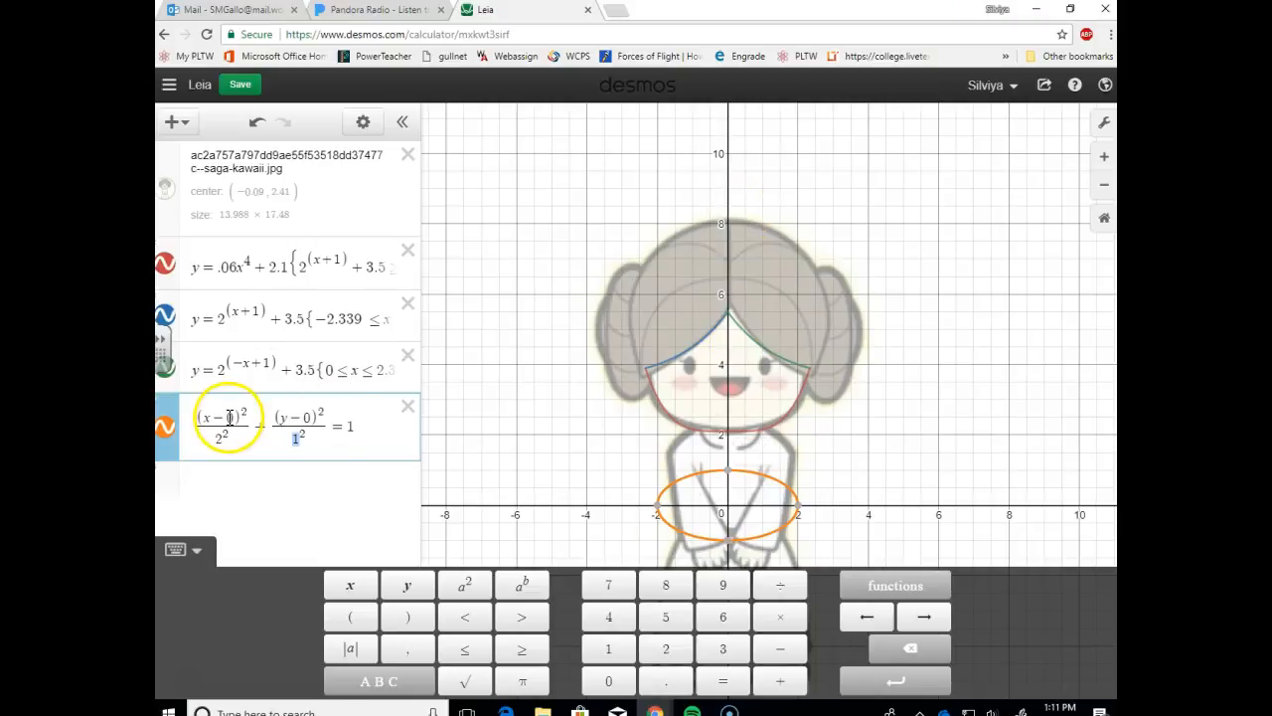
{"action": "left_click", "coordinate": [309, 419]}
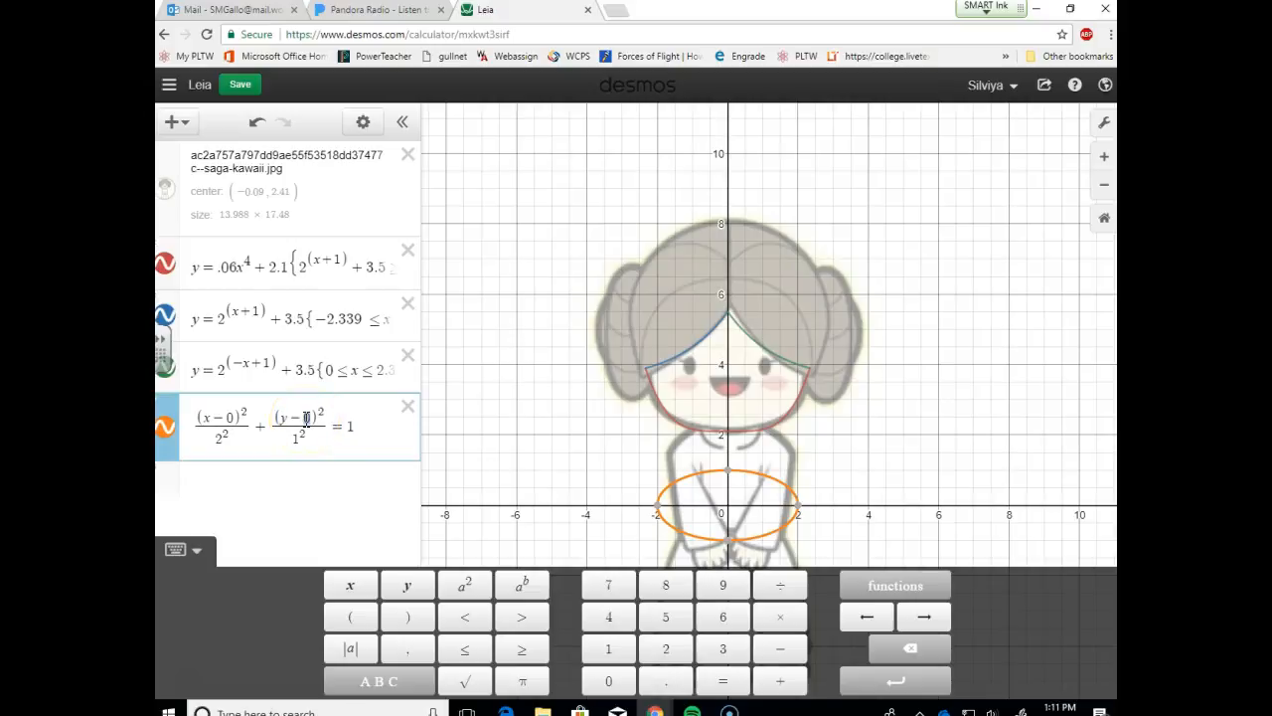
{"action": "type", "text": "5"}
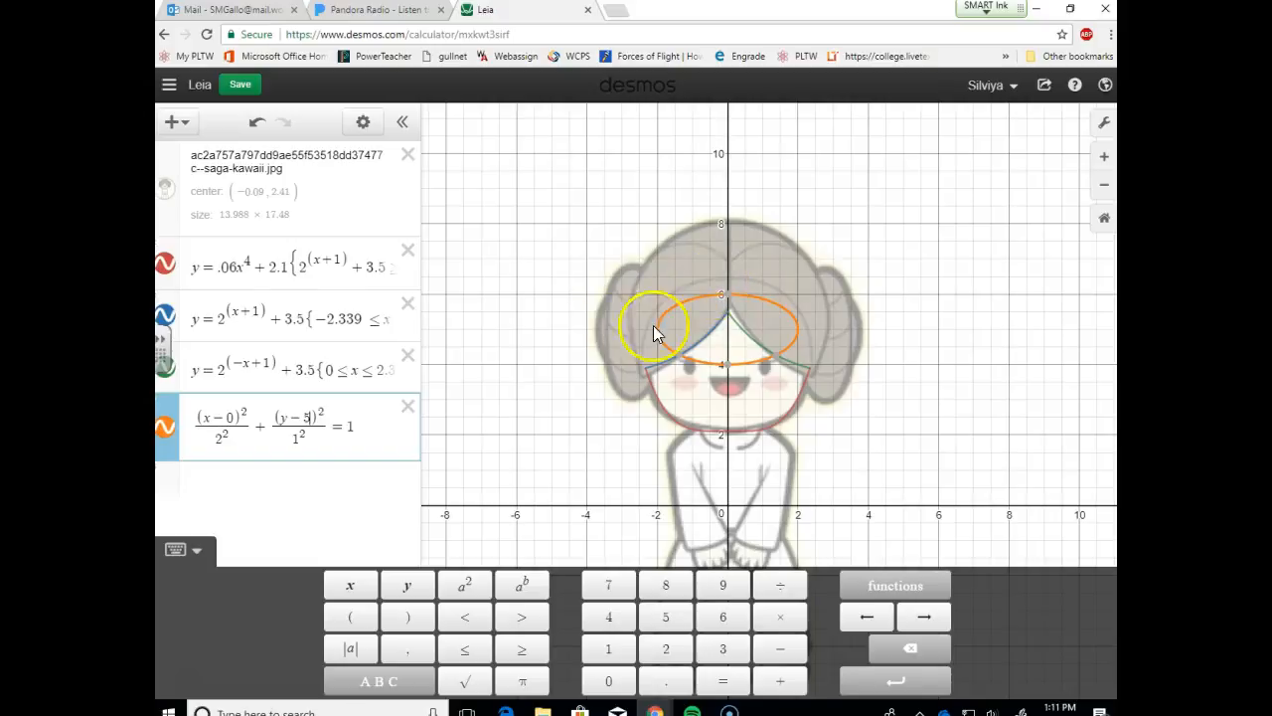
Step: Widen the ellipse to the sides of the hair by changing the x term's denominator to 2.8^2
{"action": "mouse_move", "coordinate": [732, 303]}
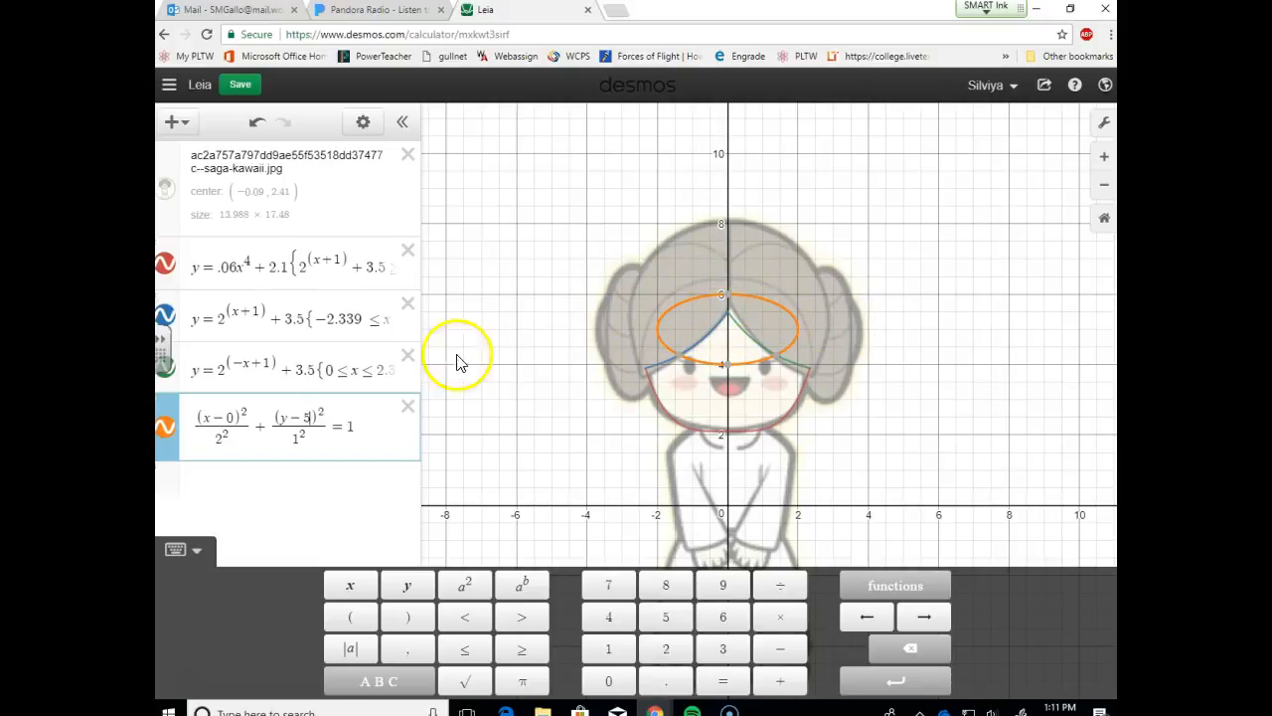
{"action": "double_click", "coordinate": [220, 441]}
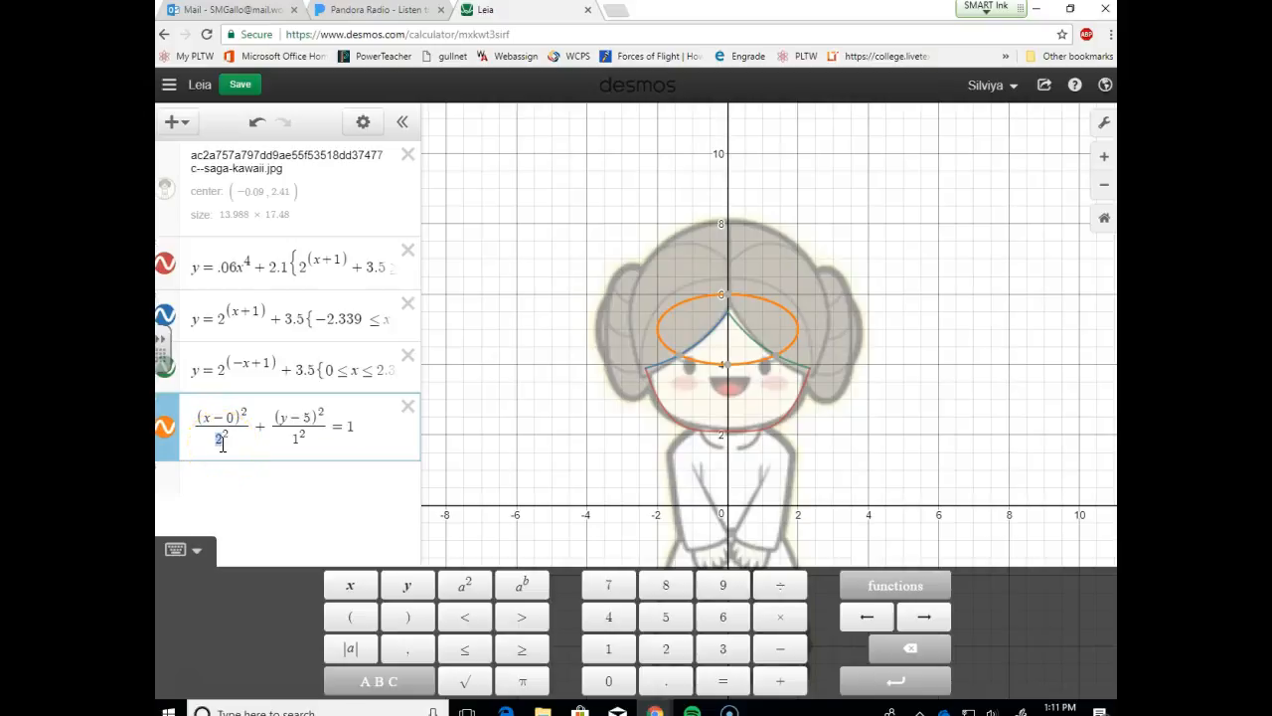
{"action": "double_click", "coordinate": [222, 443]}
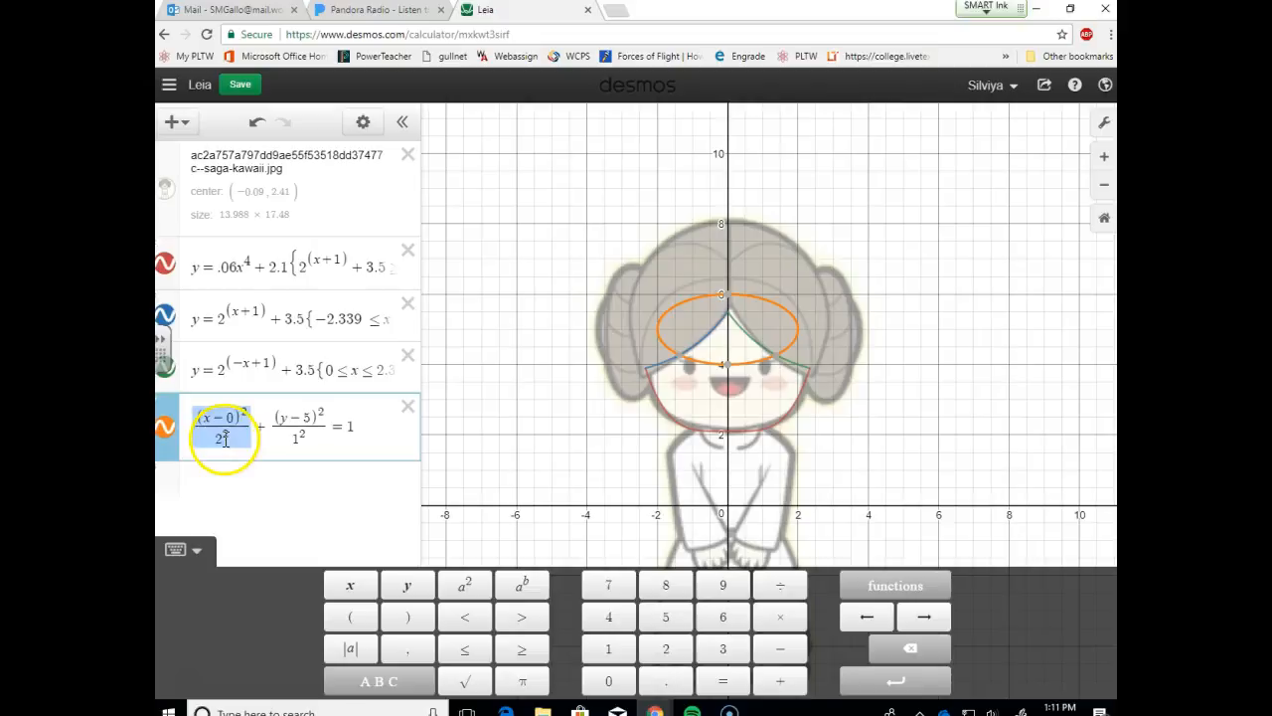
{"action": "left_click", "coordinate": [300, 421]}
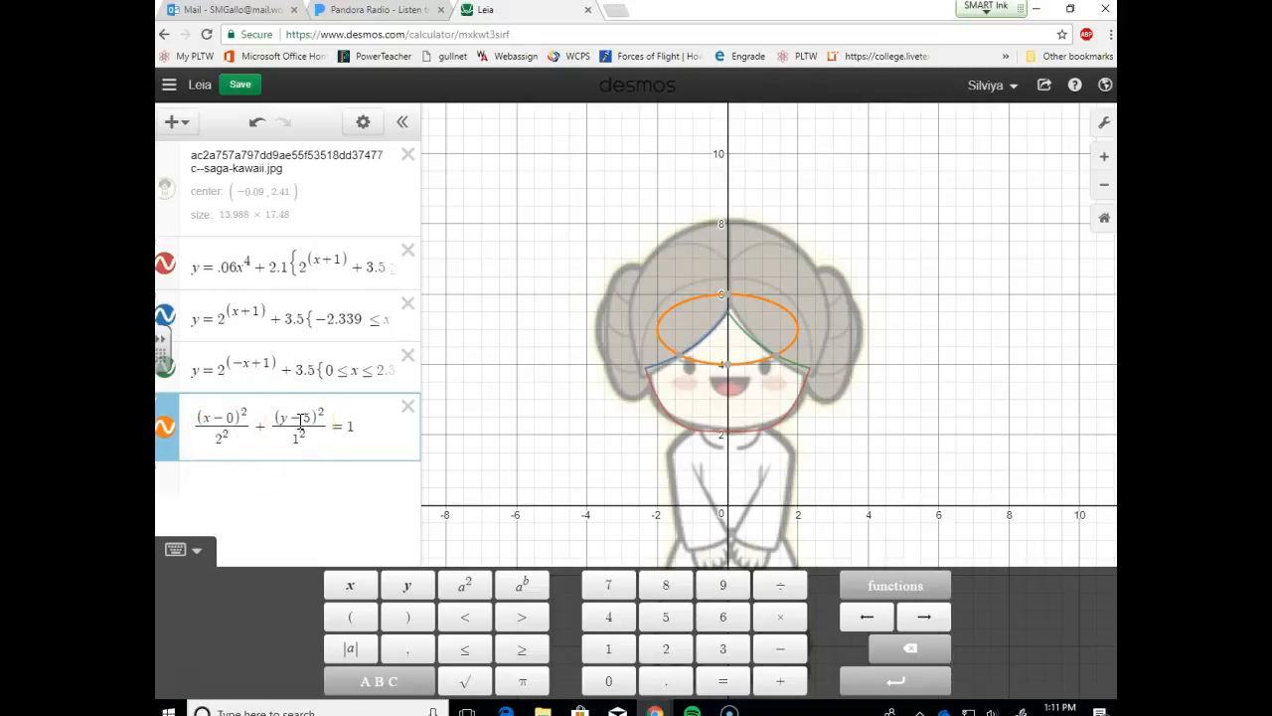
{"action": "type", "text": ".8"}
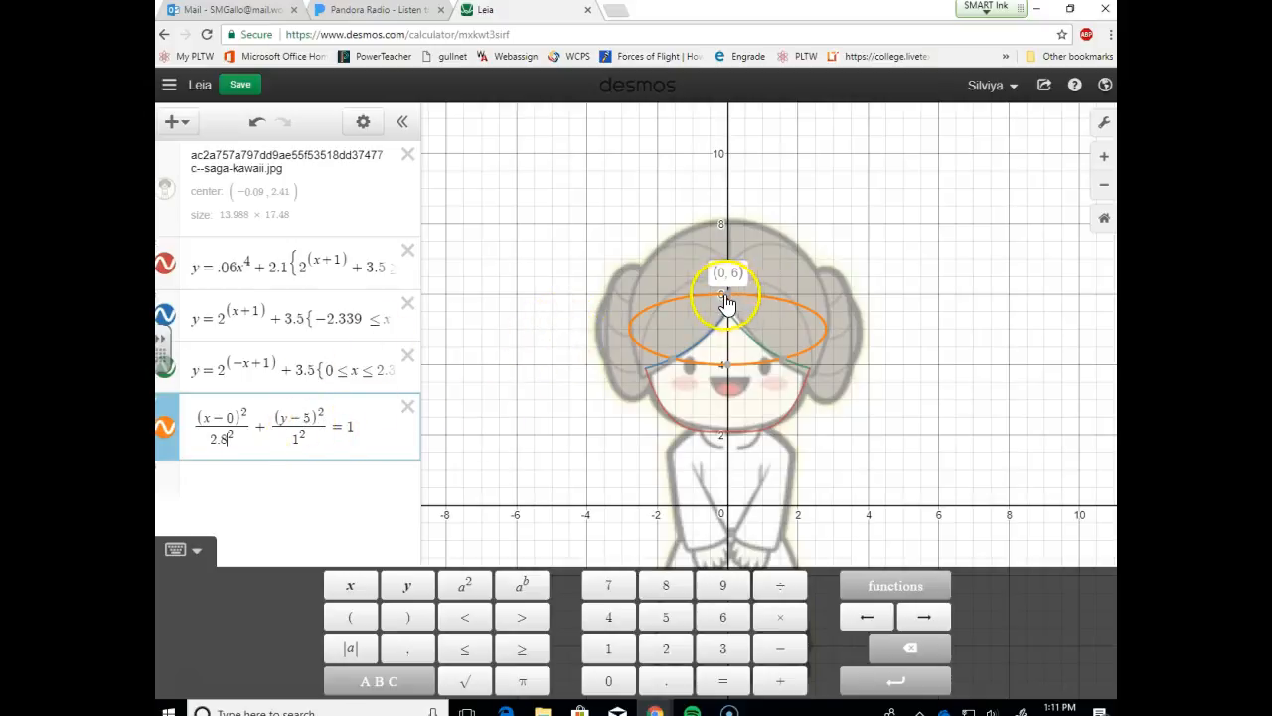
Step: Fit the ellipse to the top of the head with a y denominator of 2.8^2 and a centre height of 5.3
{"action": "double_click", "coordinate": [295, 437]}
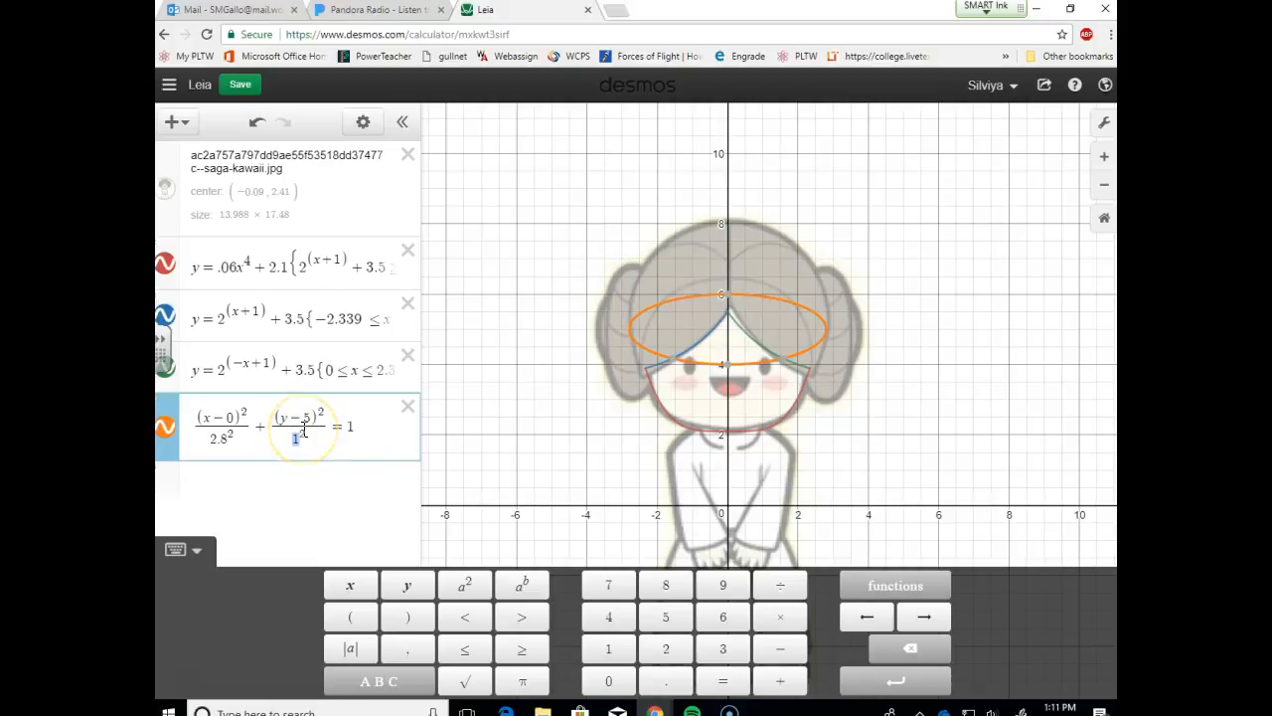
{"action": "type", "text": "2.6"}
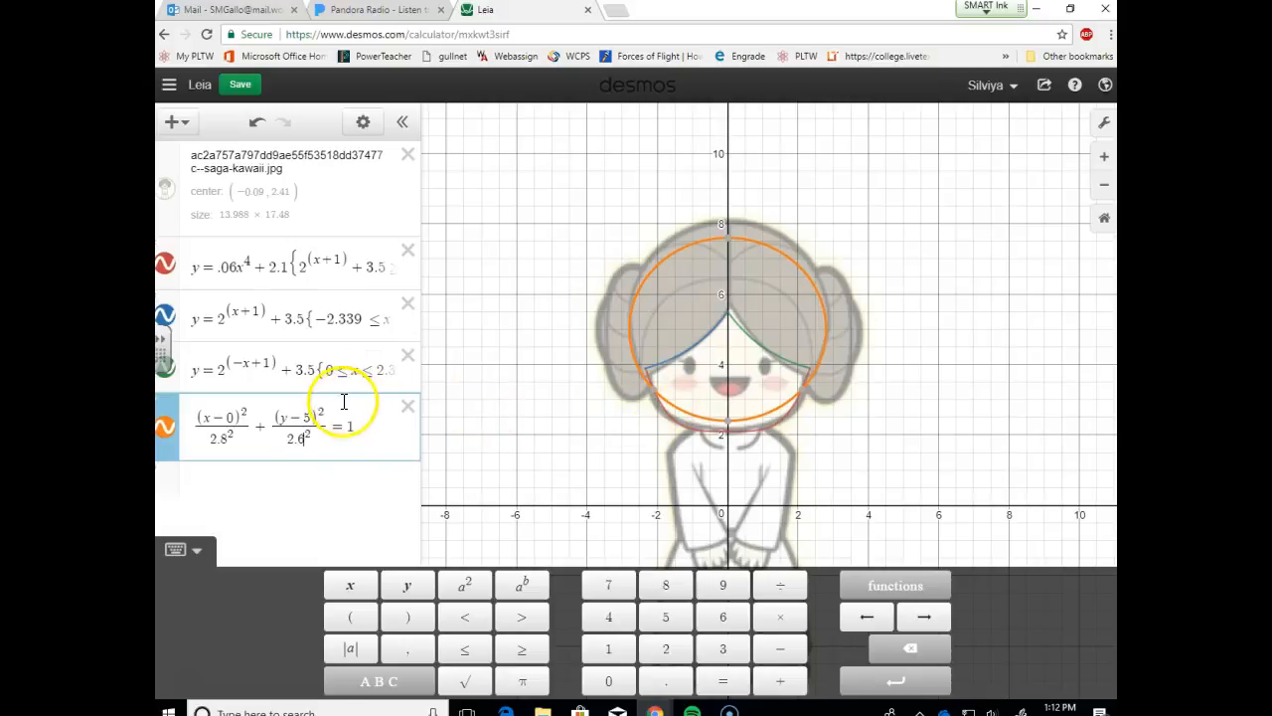
{"action": "key", "text": "BackSpace"}
{"action": "type", "text": "8"}
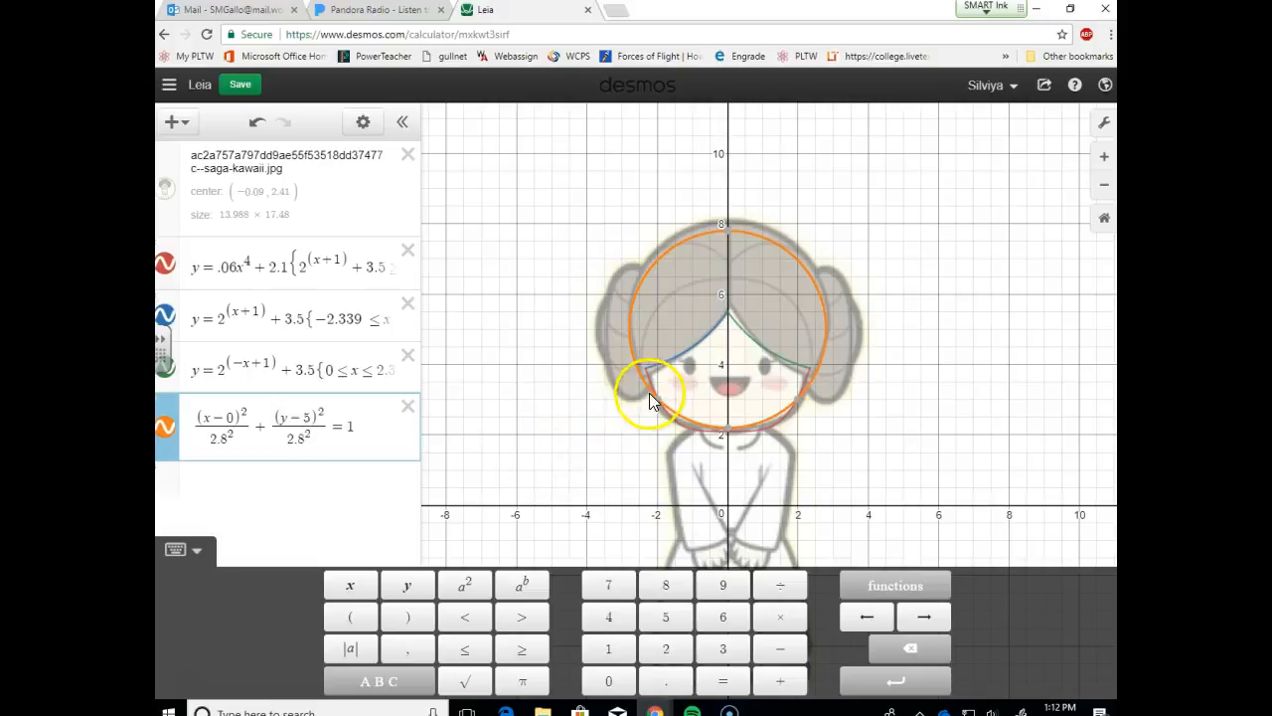
{"action": "left_click", "coordinate": [310, 417]}
{"action": "type", "text": ".3"}
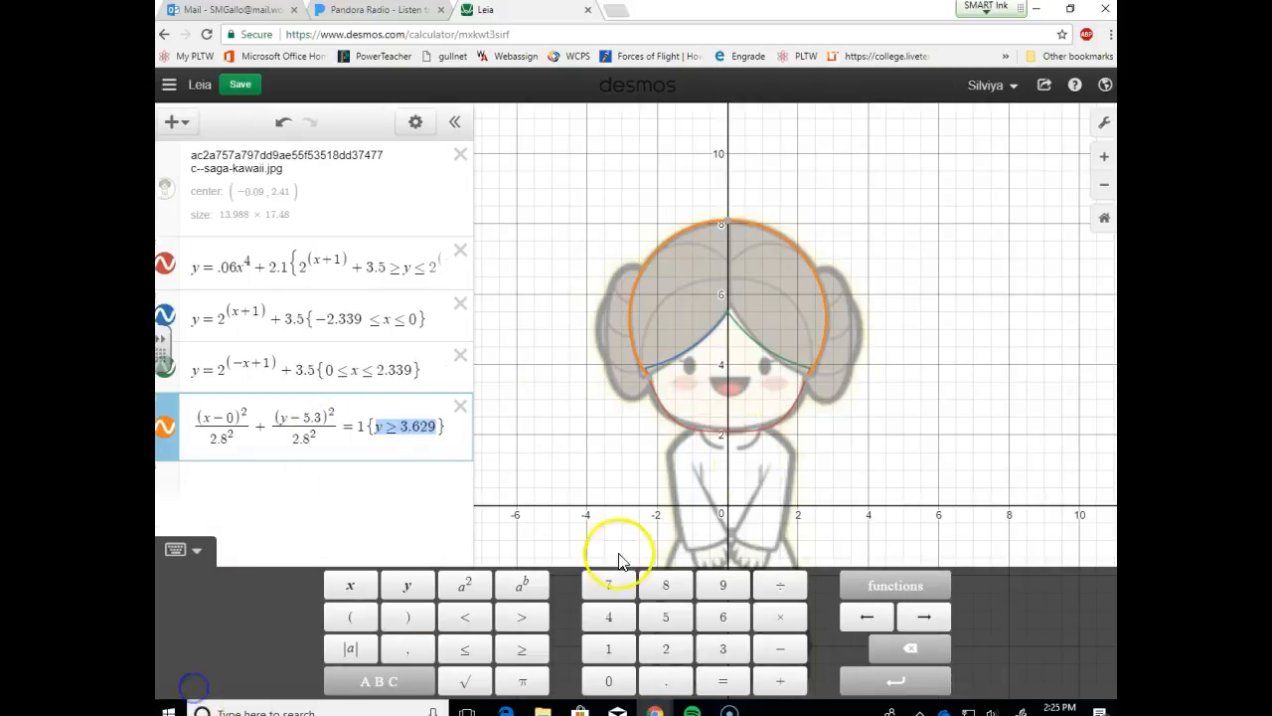
Step: Mark both lower endpoints of the orange head curve and compare their coordinates with its y restriction
{"action": "left_click", "coordinate": [383, 433]}
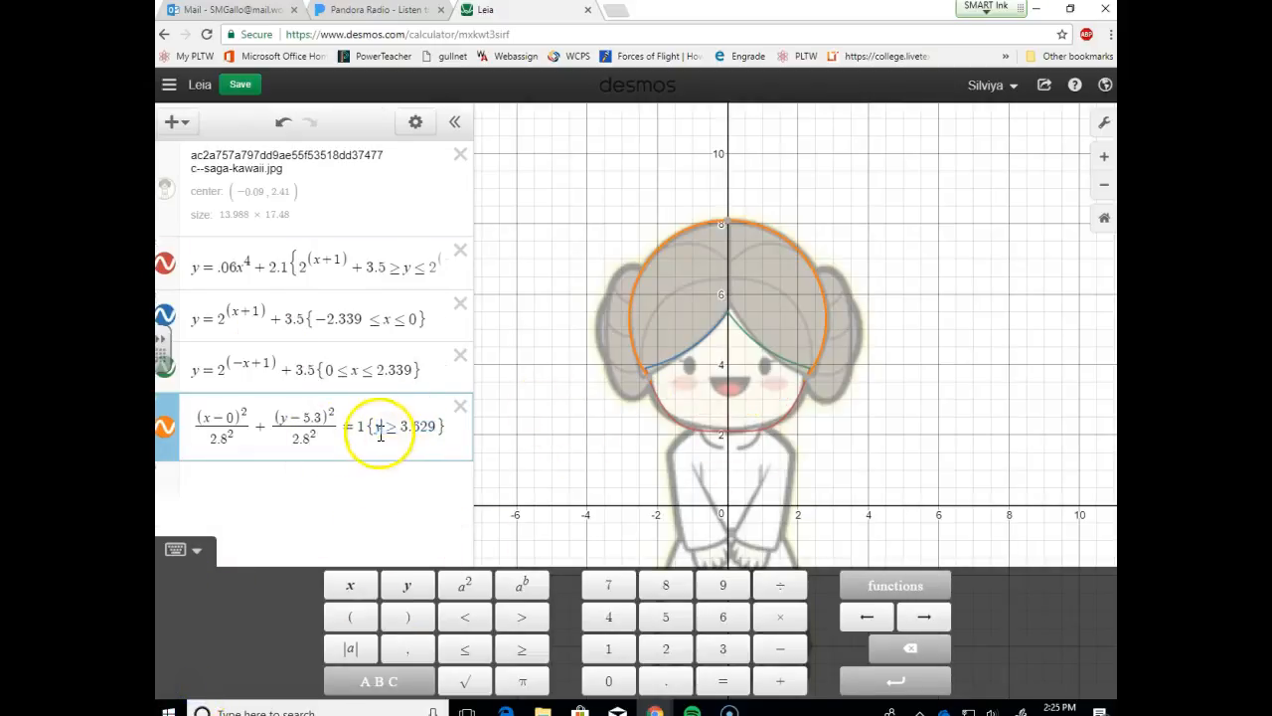
{"action": "left_click", "coordinate": [666, 390]}
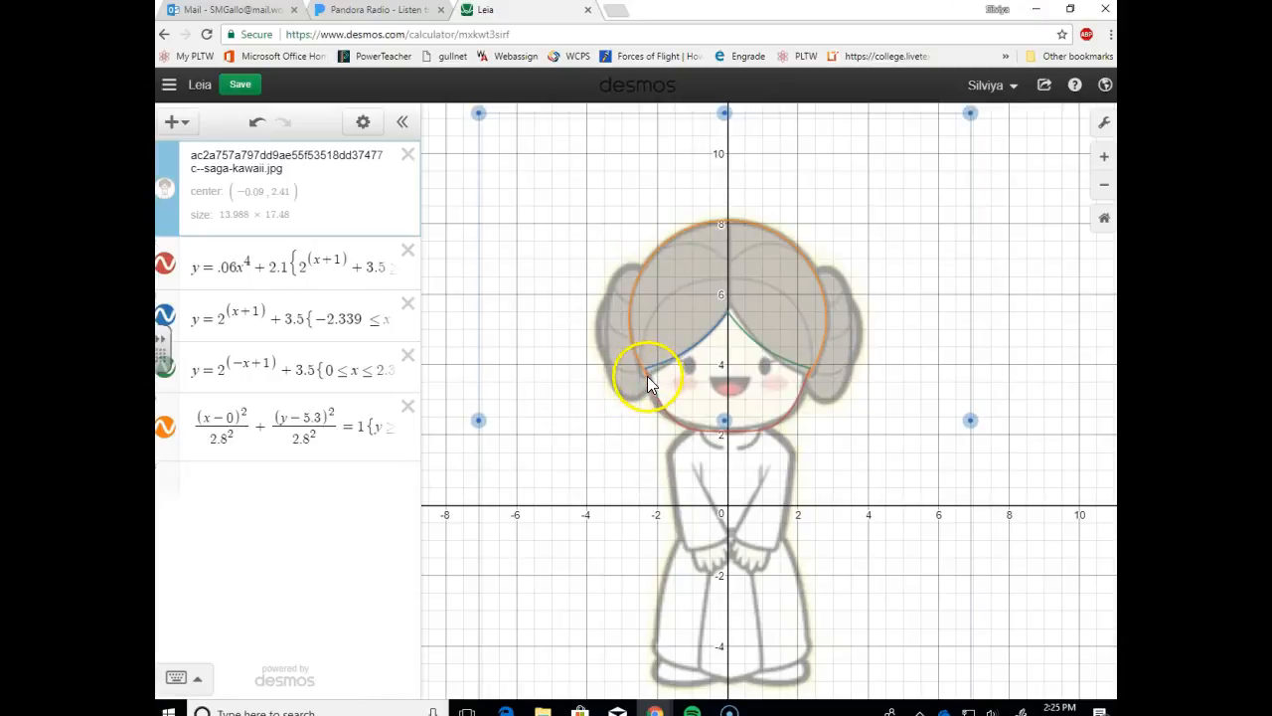
{"action": "left_click", "coordinate": [647, 378]}
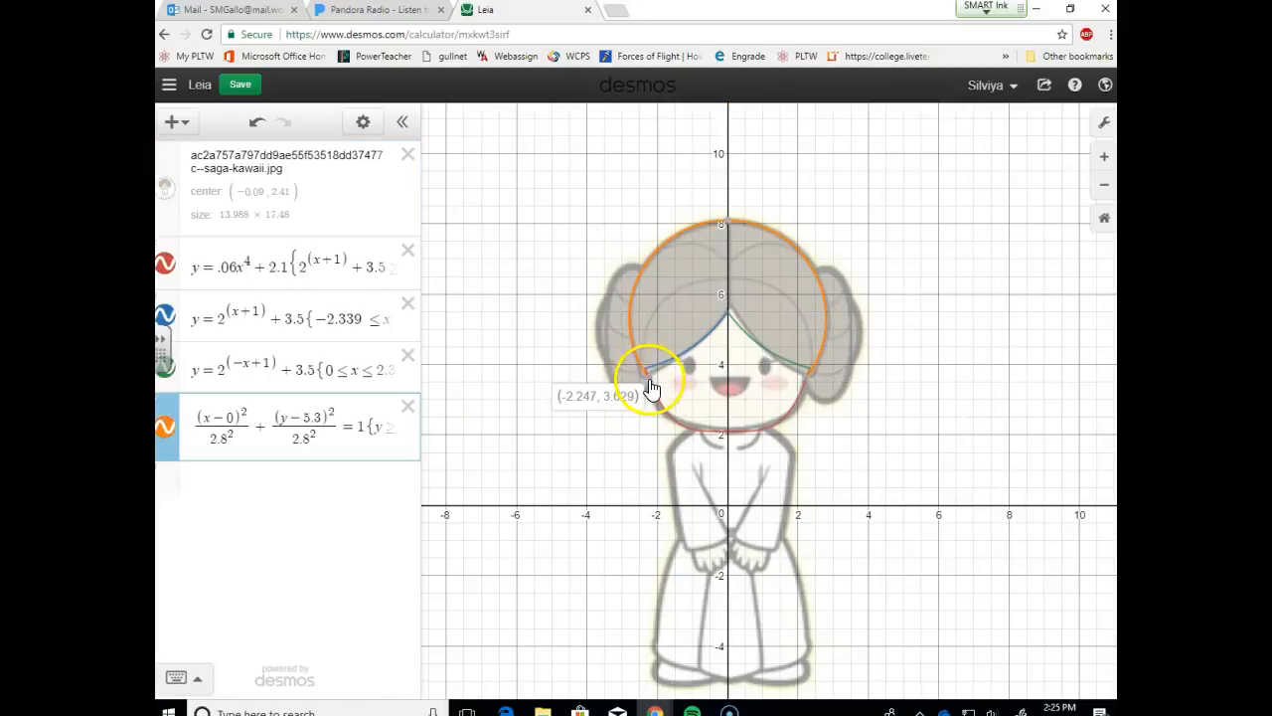
{"action": "left_click", "coordinate": [808, 381]}
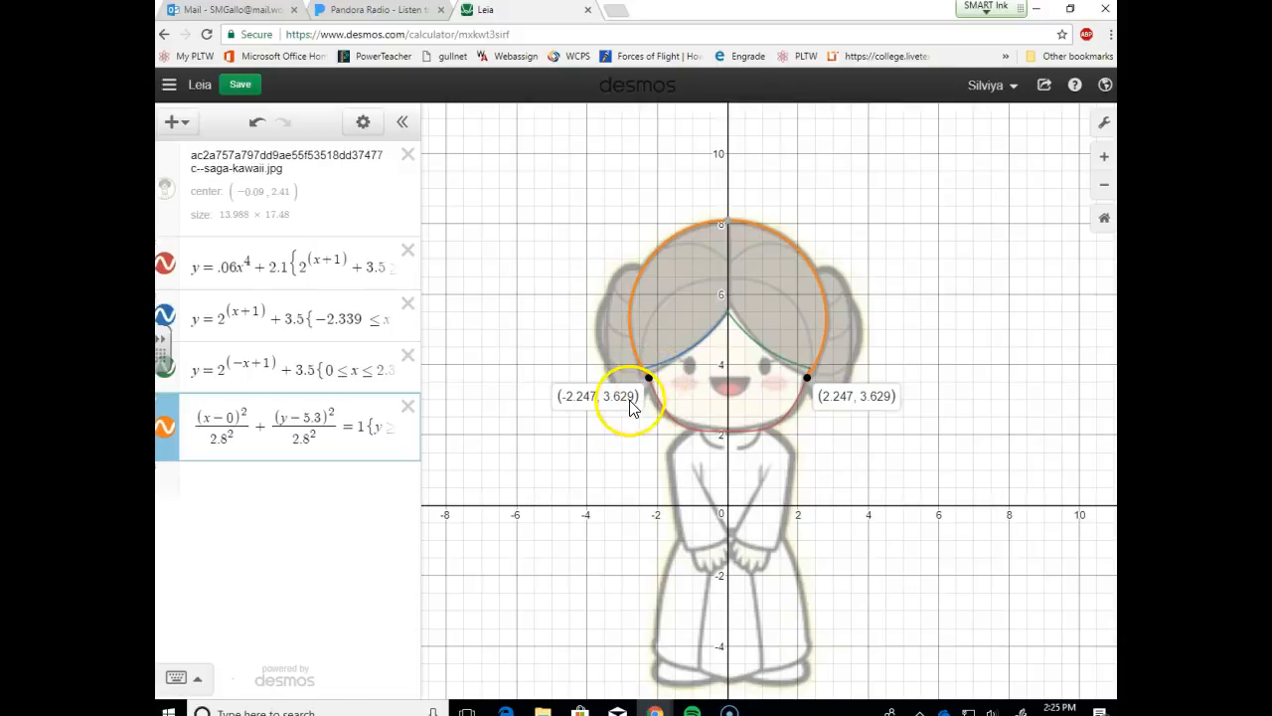
{"action": "left_click", "coordinate": [375, 427]}
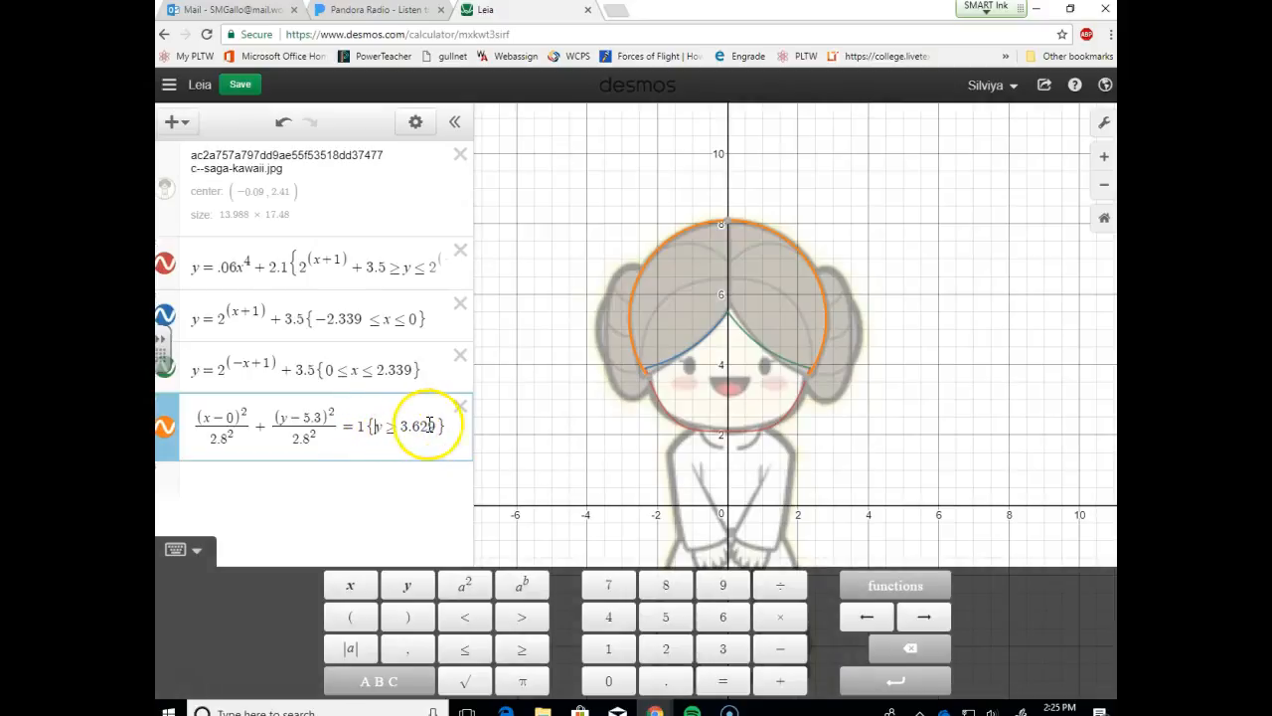
{"action": "left_click", "coordinate": [436, 425]}
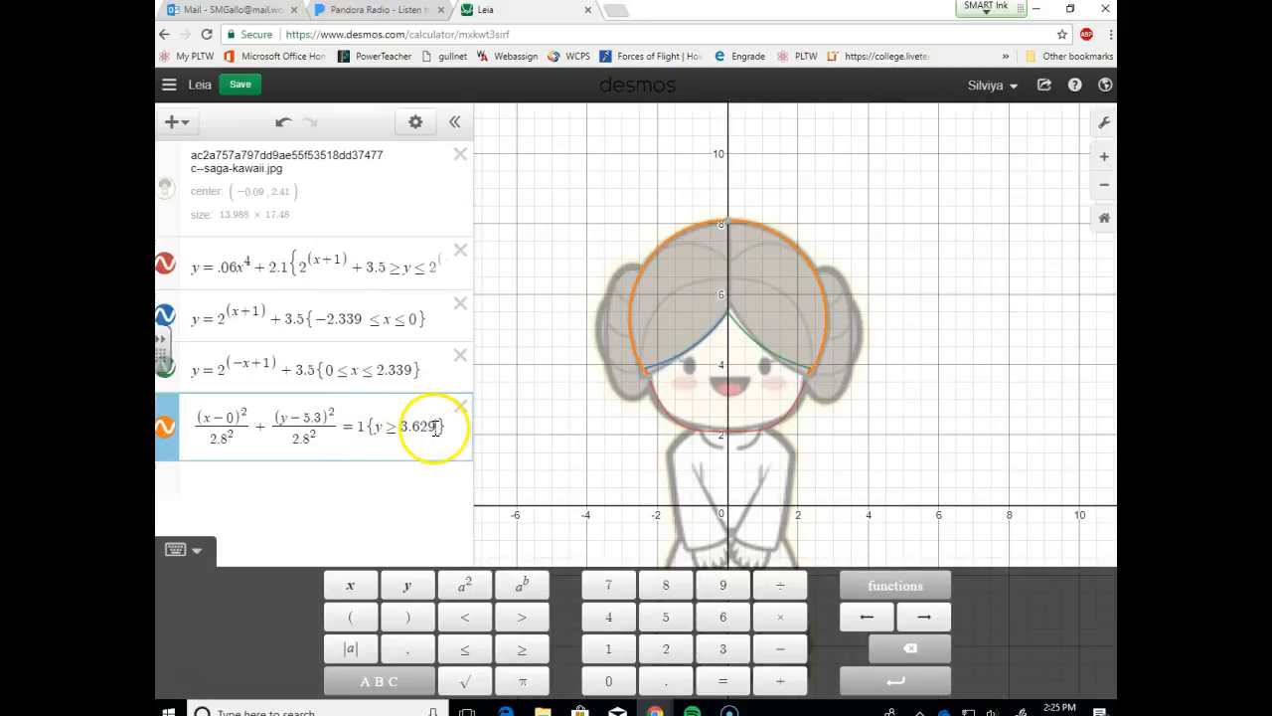
Step: Inspect the traced head outline and hairline up close against the picture
{"action": "left_click", "coordinate": [648, 387]}
{"action": "left_click", "coordinate": [683, 317]}
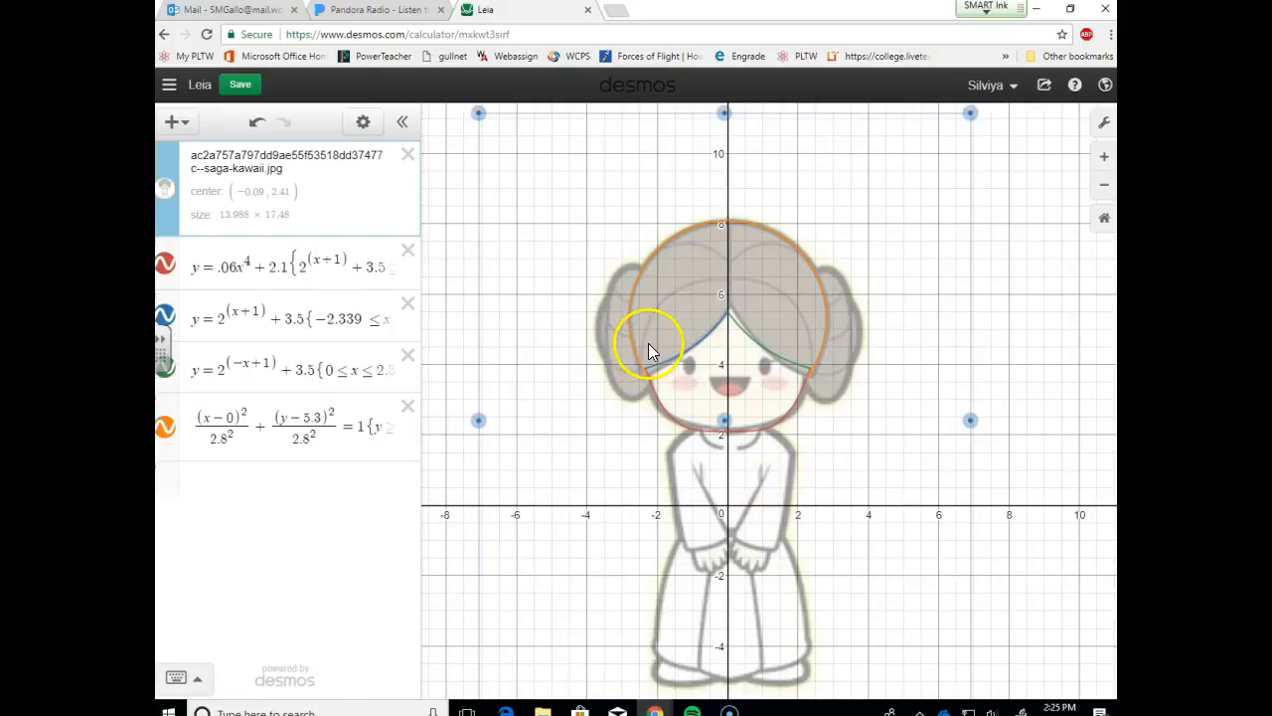
{"action": "scroll", "coordinate": [667, 363], "scroll_direction": "up", "scroll_amount": 1}
{"action": "scroll", "coordinate": [696, 398], "scroll_direction": "up", "scroll_amount": 3}
{"action": "scroll", "coordinate": [697, 408], "scroll_direction": "down", "scroll_amount": 2}
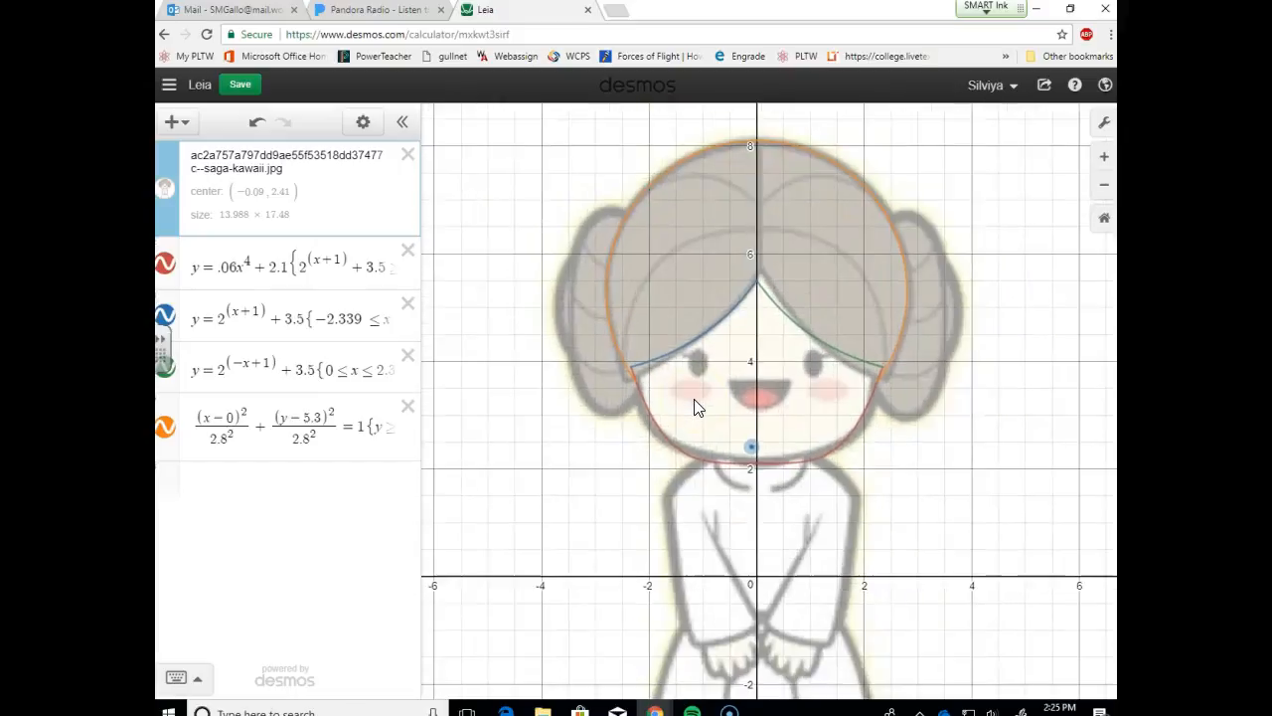
{"action": "scroll", "coordinate": [696, 408], "scroll_direction": "down", "scroll_amount": 2}
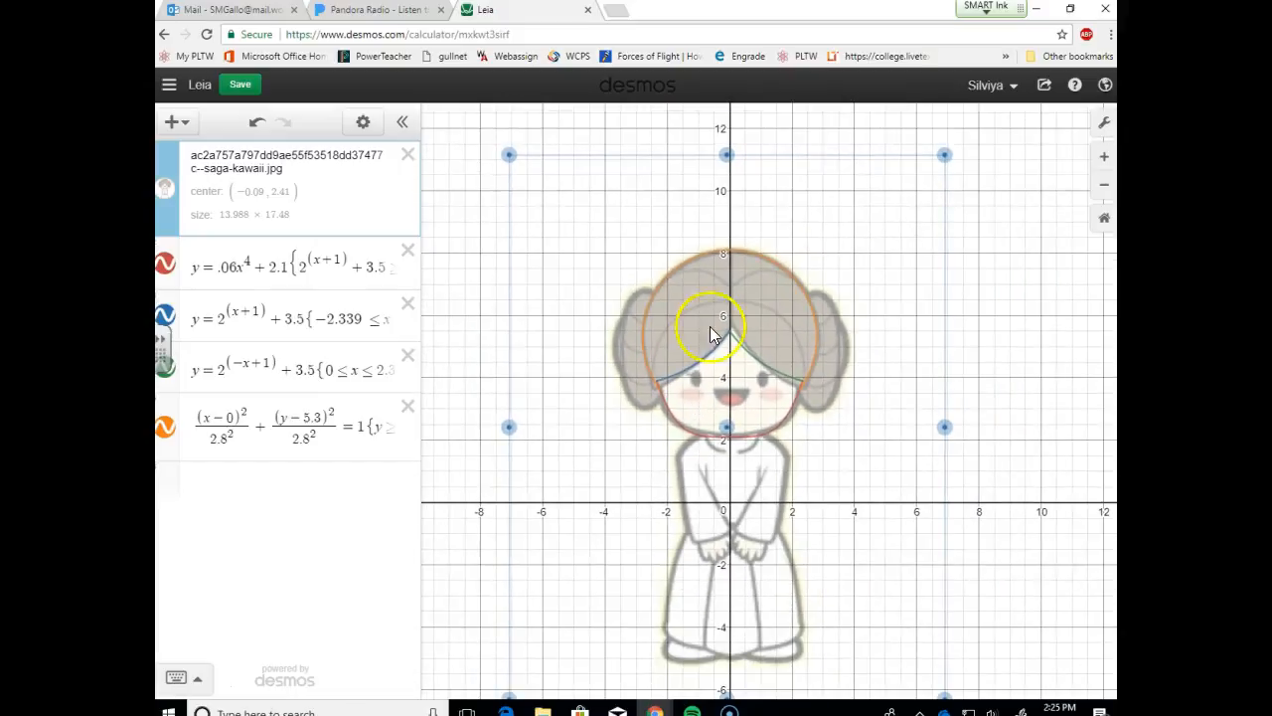